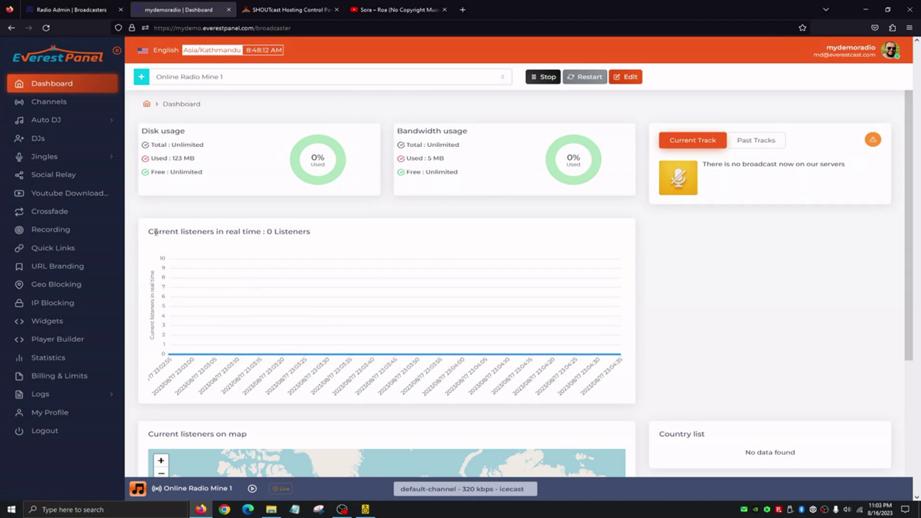
Review the dashboard's real-time listener chart and country list, and pan the current listeners map
scroll(155, 233, "down", 1)
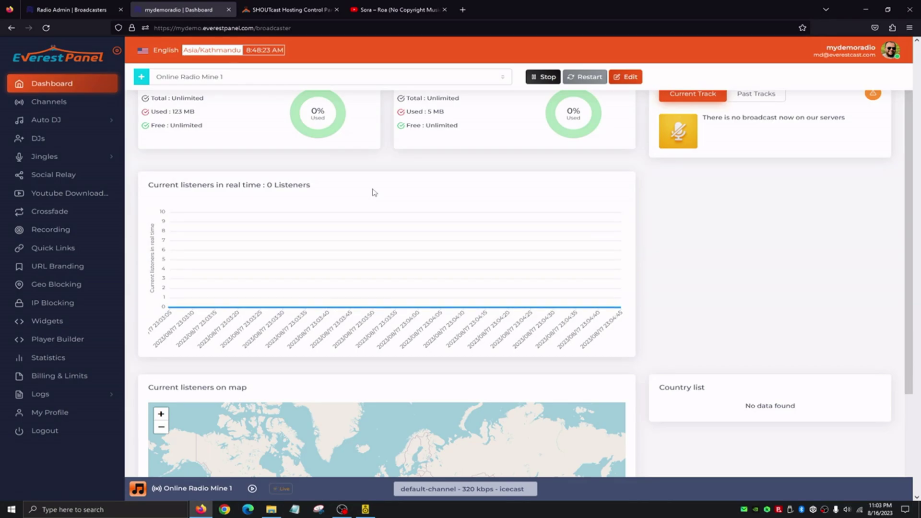
scroll(357, 196, "down", 3)
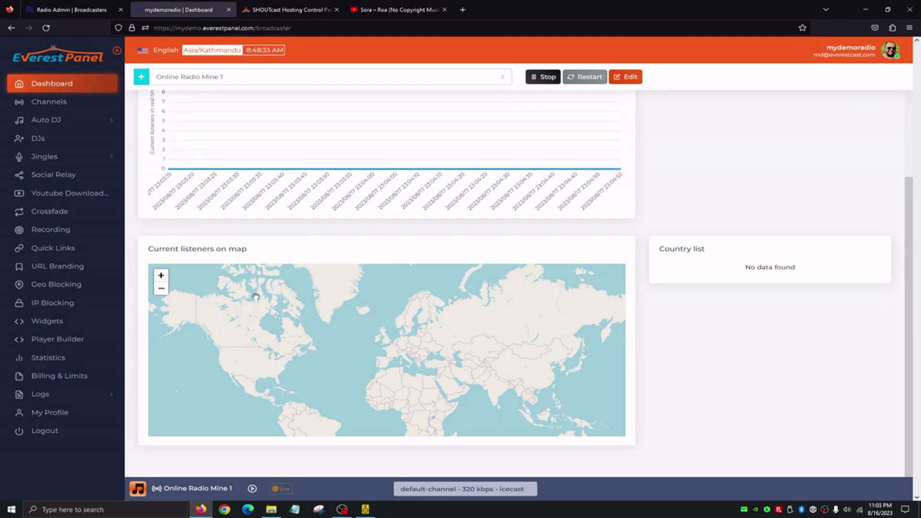
left_click_drag(269, 356, 363, 343)
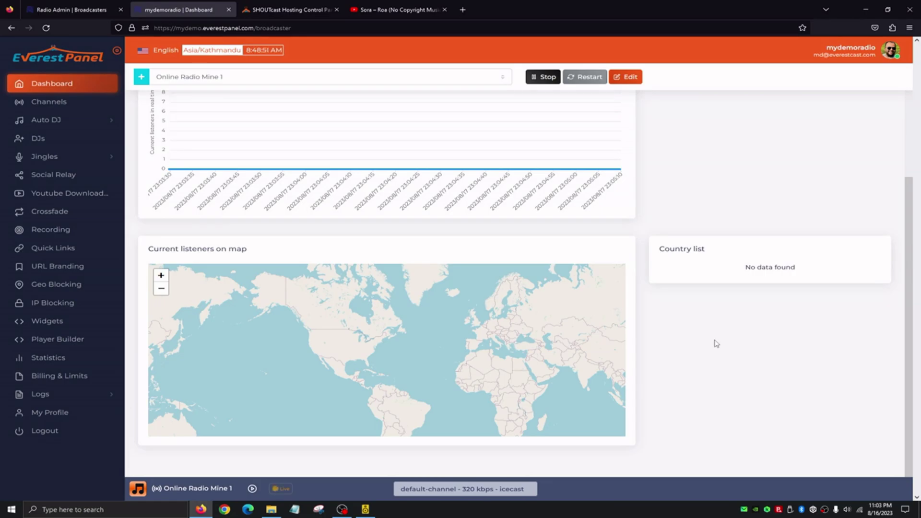
left_click_drag(365, 361, 373, 358)
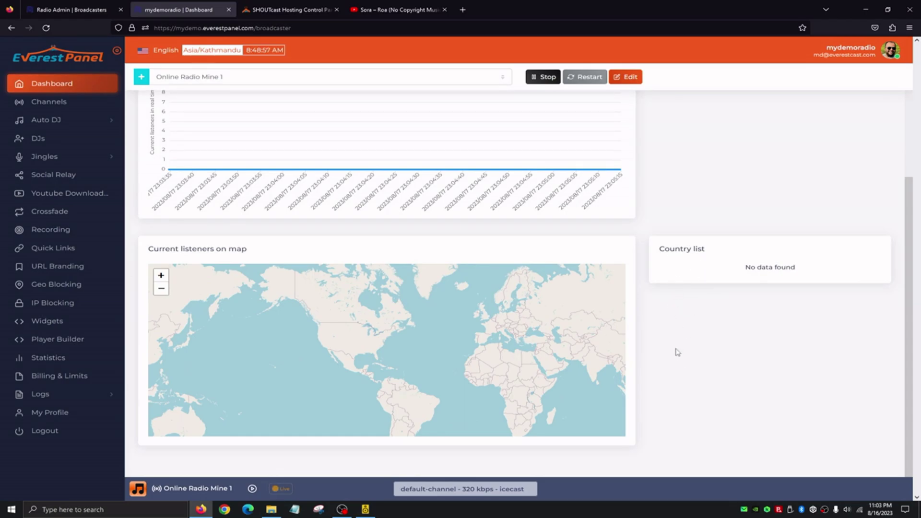
scroll(682, 341, "up", 4)
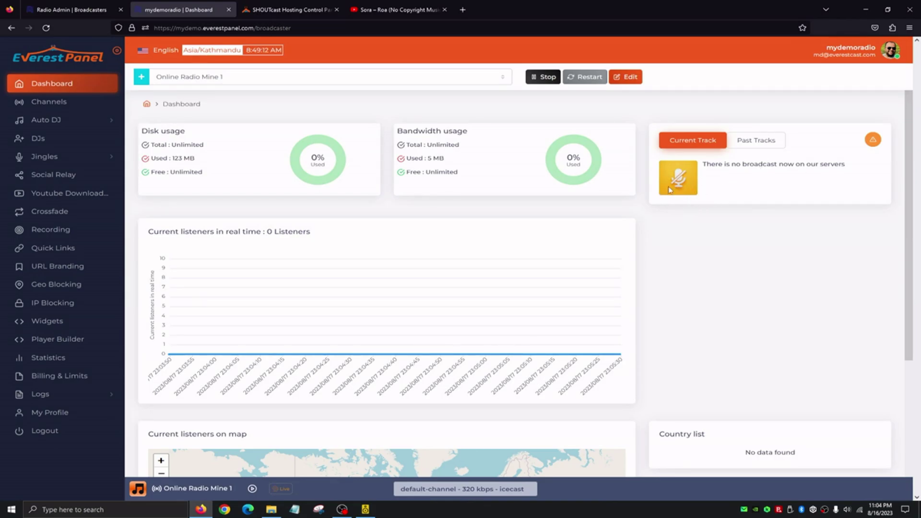
Look through the list of past tracks on the dashboard and compare it with the current track view
left_click(771, 142)
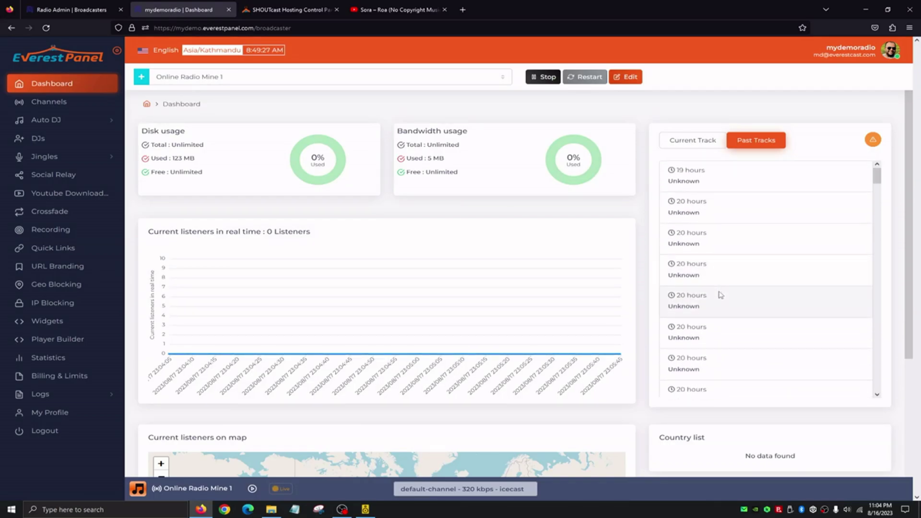
scroll(715, 298, "down", 5)
scroll(701, 319, "down", 5)
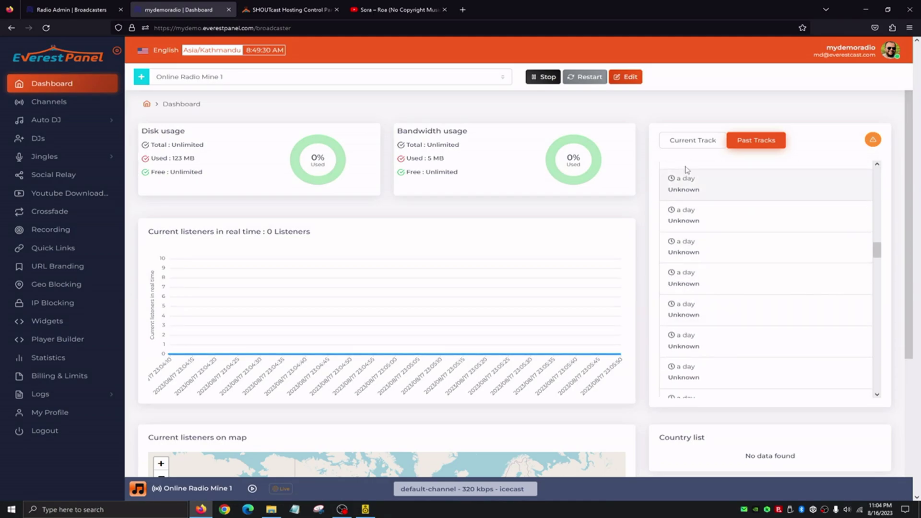
left_click(705, 142)
left_click(748, 145)
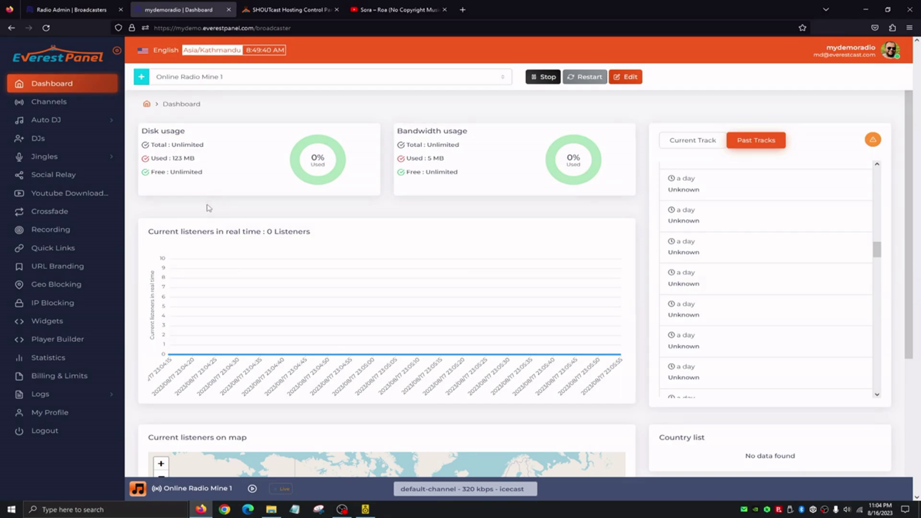
View the available interface languages and the profile's account settings and password reset form
left_click(165, 52)
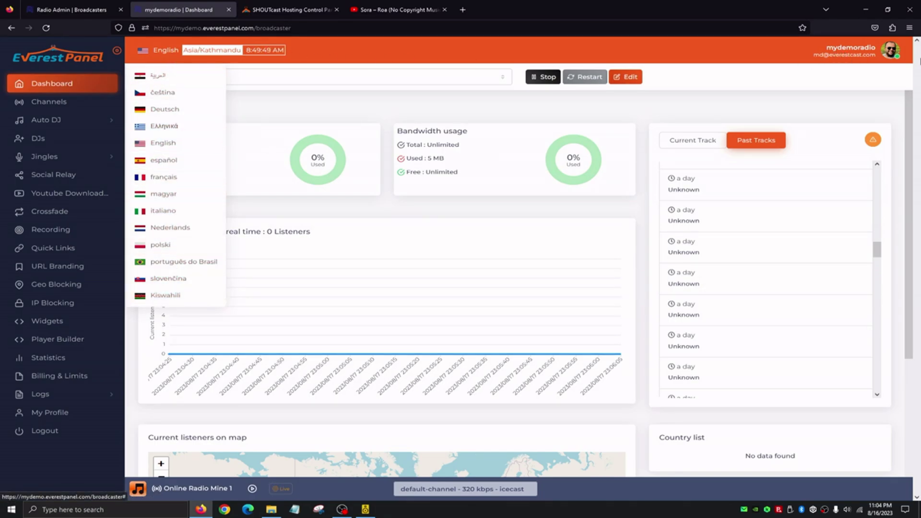
left_click(895, 54)
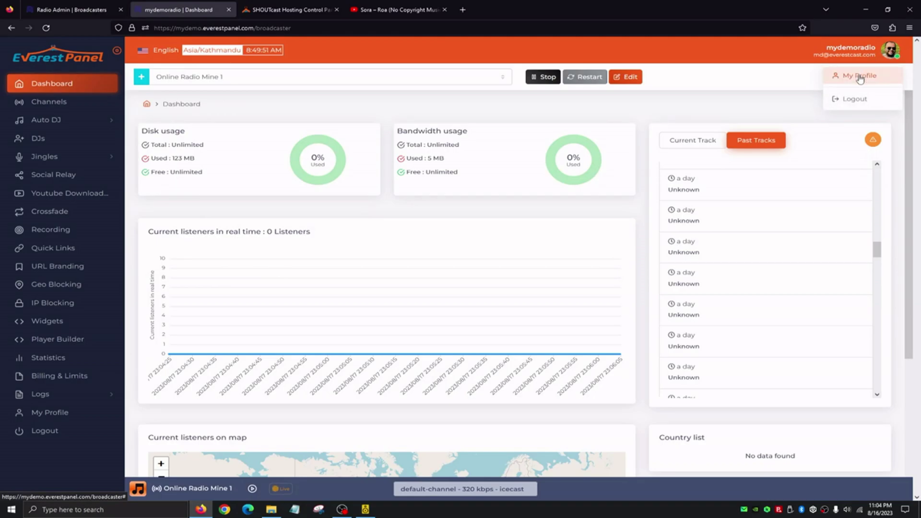
left_click(817, 60)
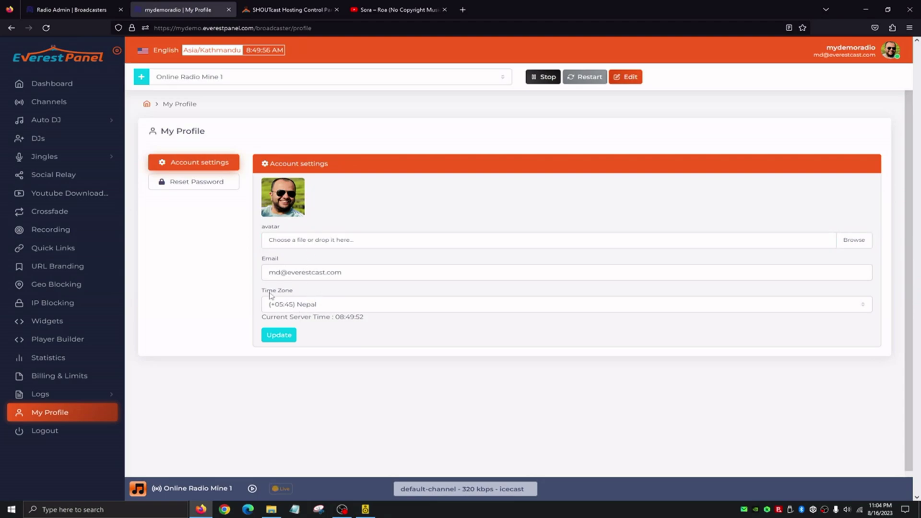
left_click(186, 184)
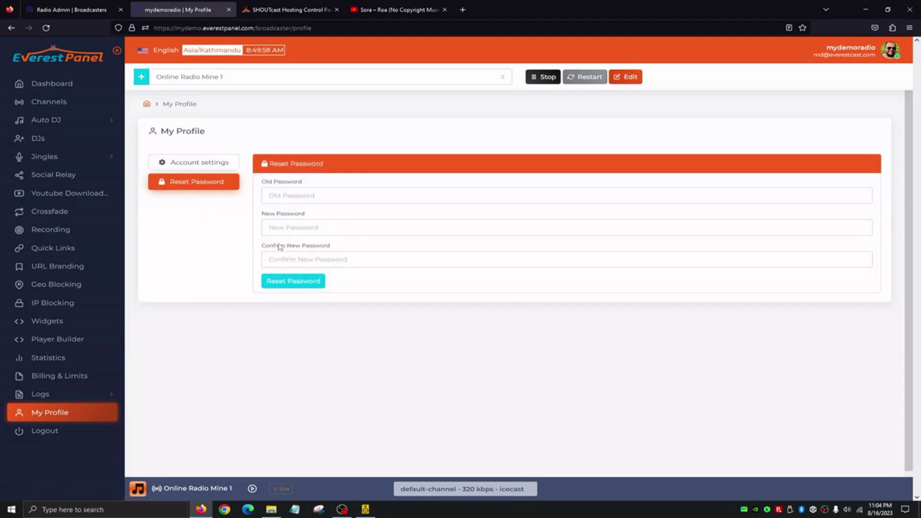
Return to the dashboard and examine the current listeners map
left_click(56, 88)
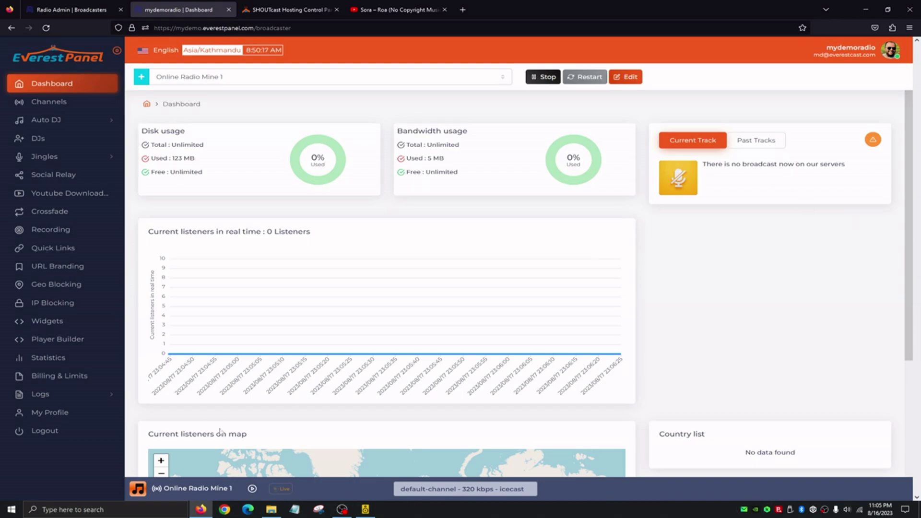
scroll(144, 319, "down", 4)
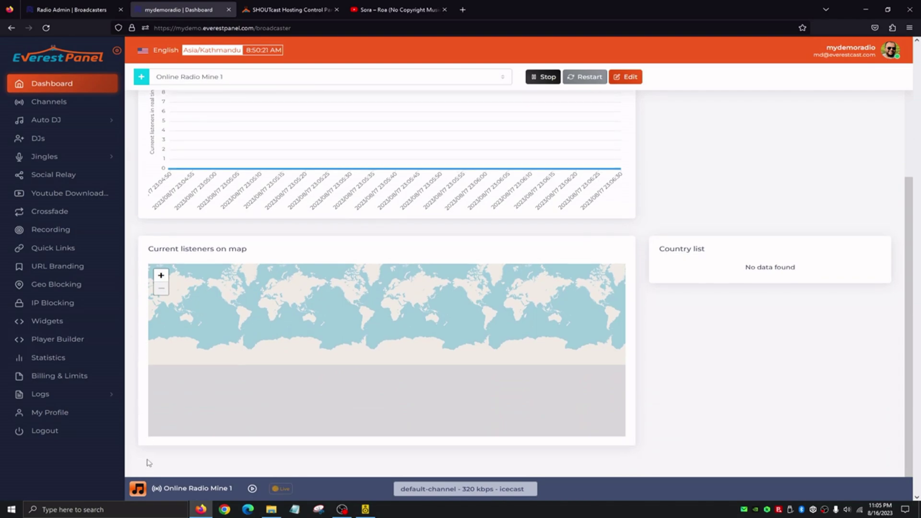
left_click_drag(255, 343, 294, 376)
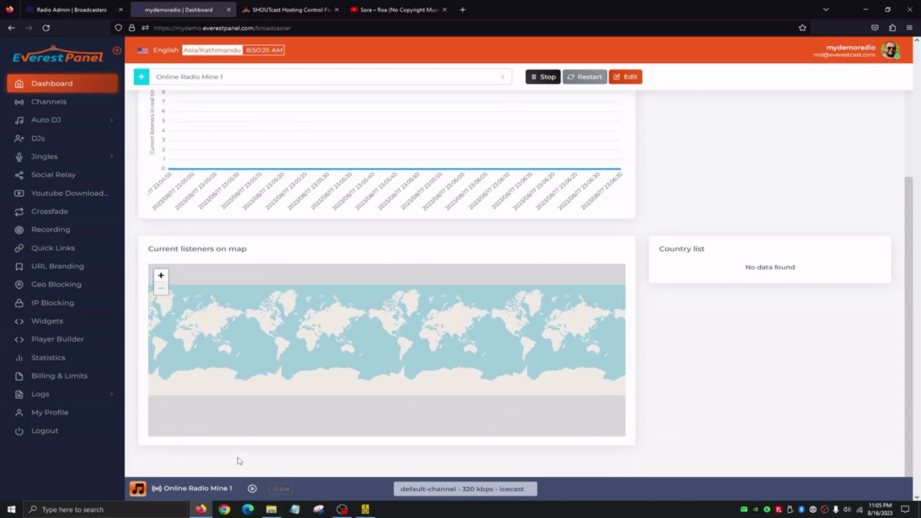
Switch the player's channel to My Radio - 320 kbps - icecast
left_click(437, 493)
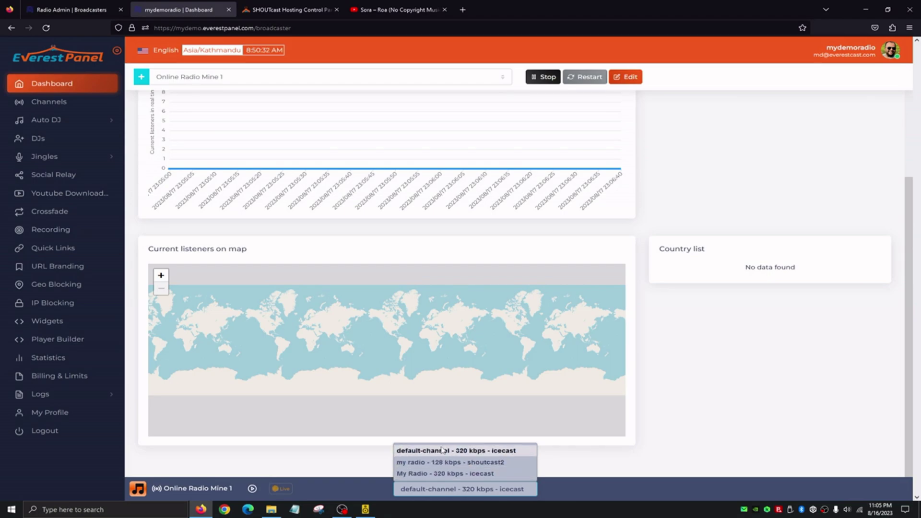
left_click(439, 473)
left_click(450, 493)
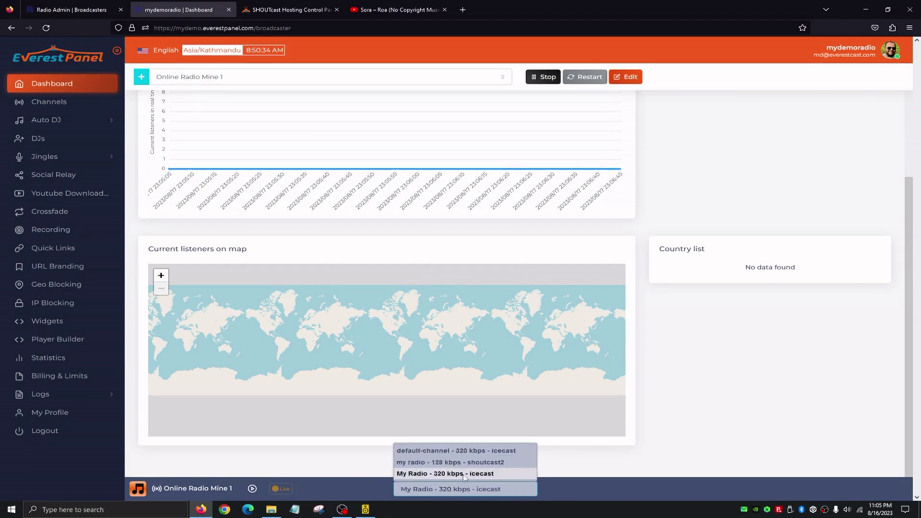
scroll(769, 411, "up", 5)
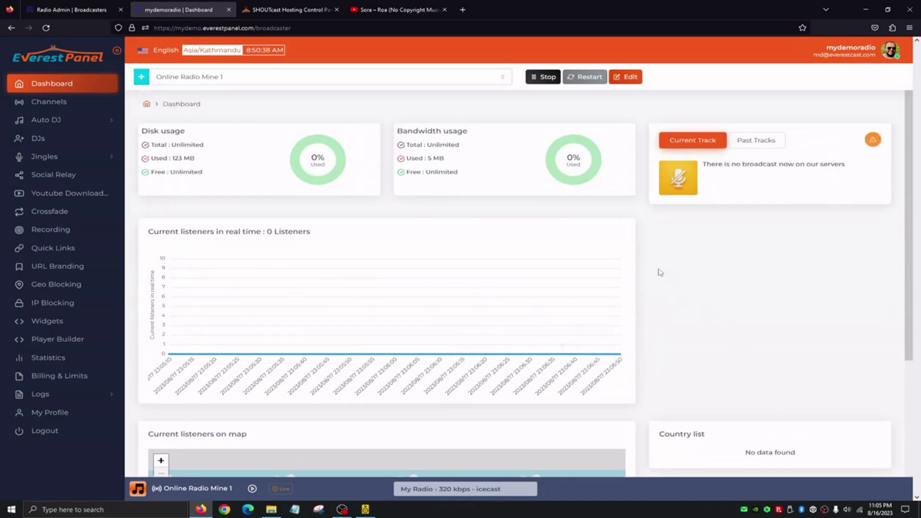
Open the form for a new channel and review its audio format, bitrate, title, listener limit, server type and advanced options
left_click(55, 108)
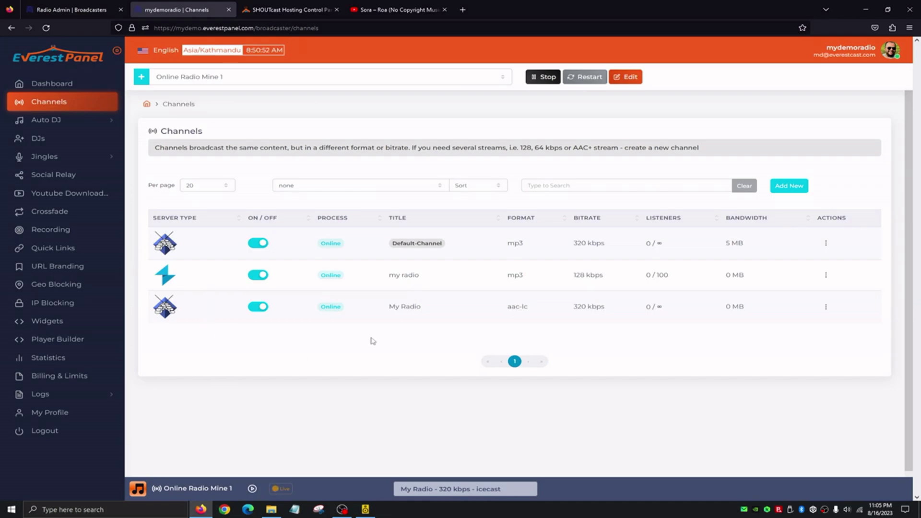
left_click(789, 186)
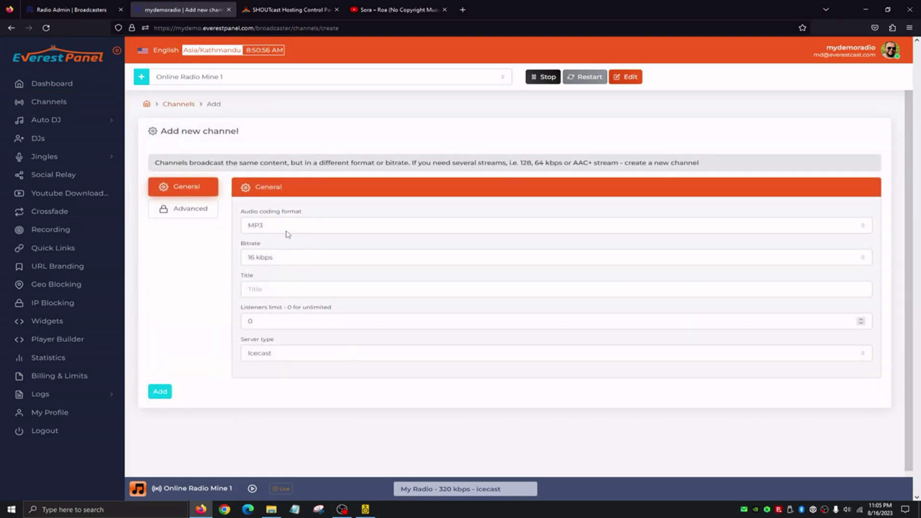
left_click(270, 229)
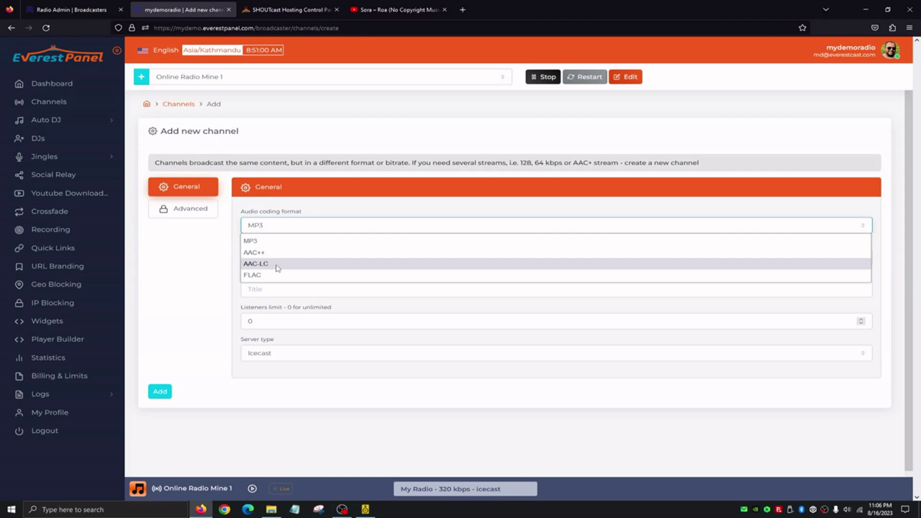
left_click(239, 273)
left_click(258, 260)
left_click(261, 286)
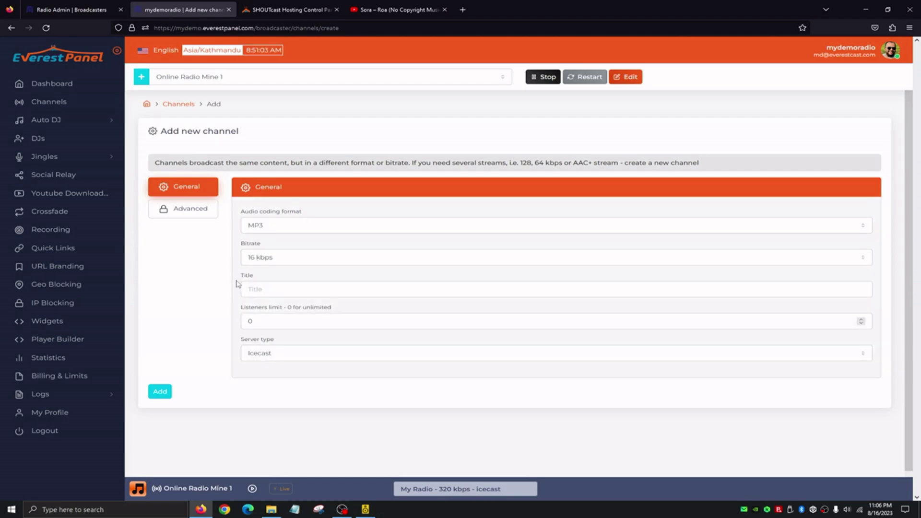
double_click(269, 321)
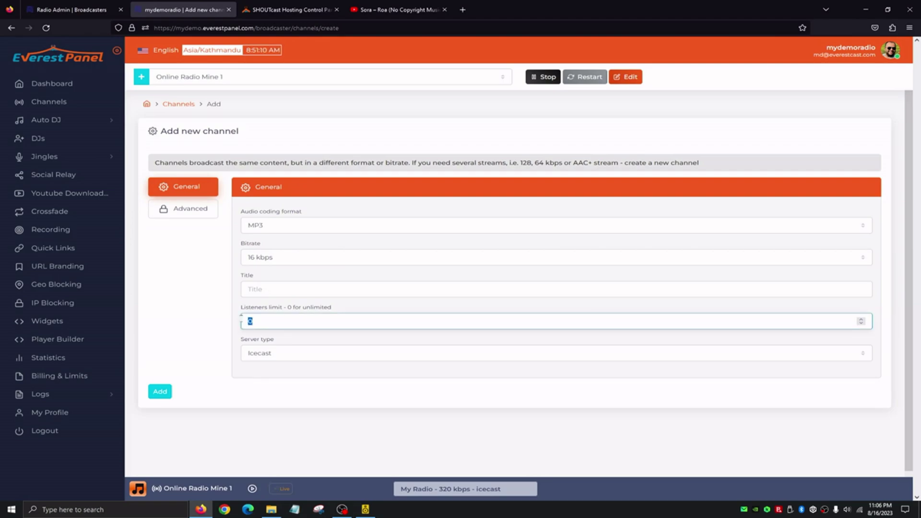
left_click(263, 355)
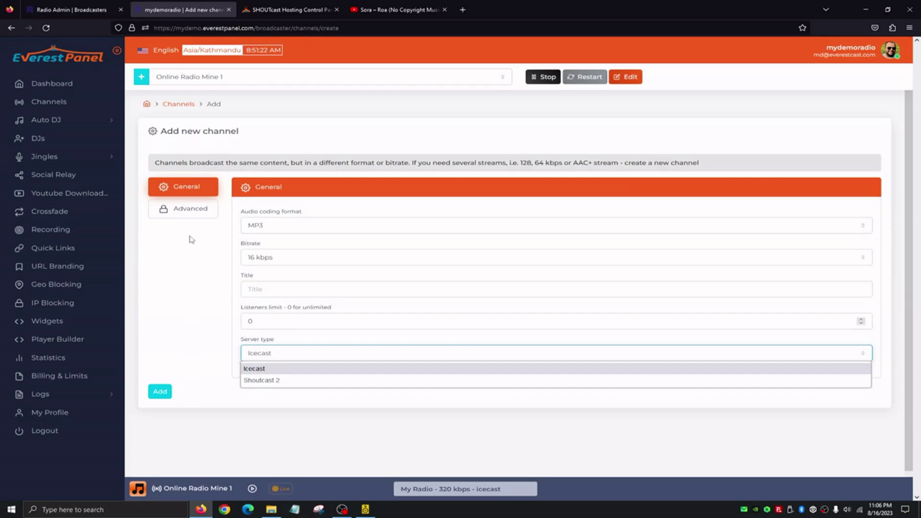
left_click(189, 211)
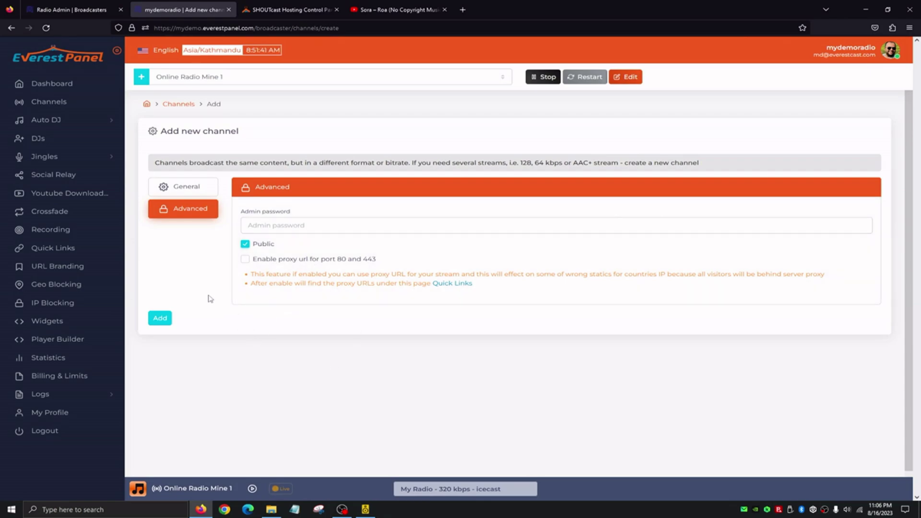
Open the Auto DJ media manager, expand the Server_32 folder and select it as the upload location
left_click(46, 120)
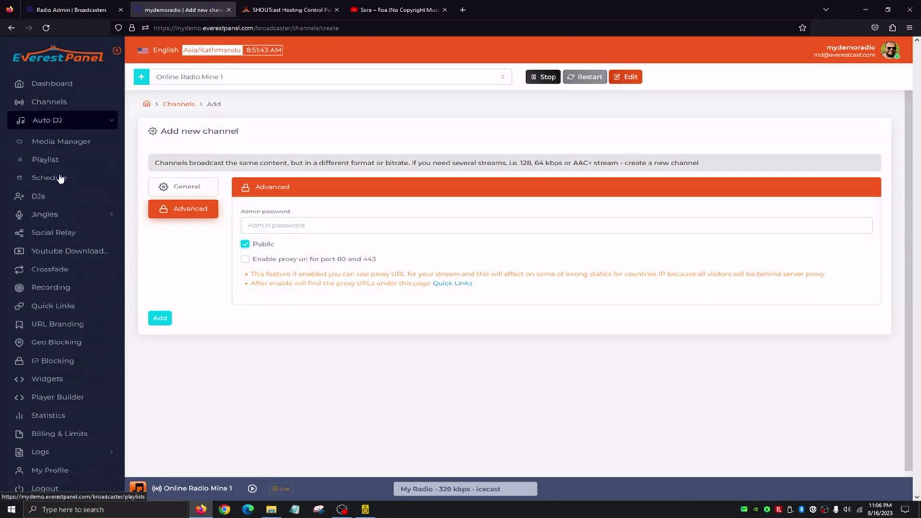
left_click(54, 149)
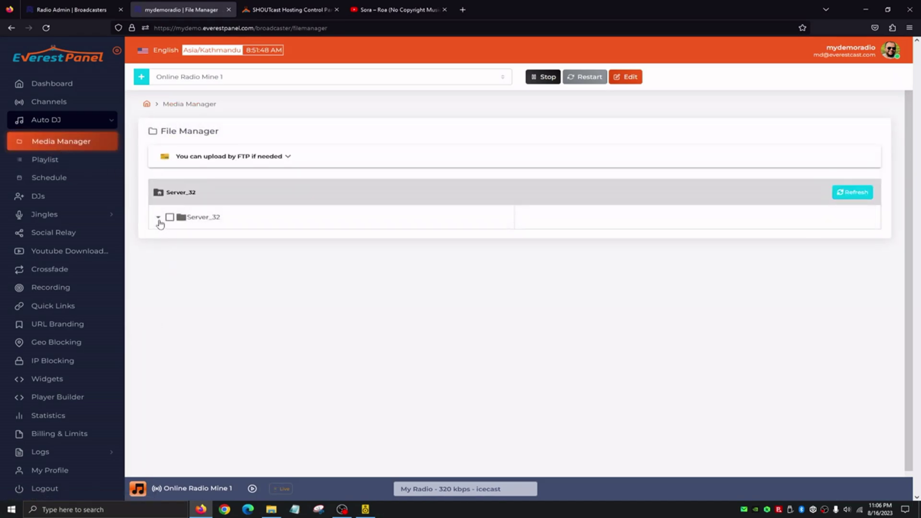
left_click(158, 219)
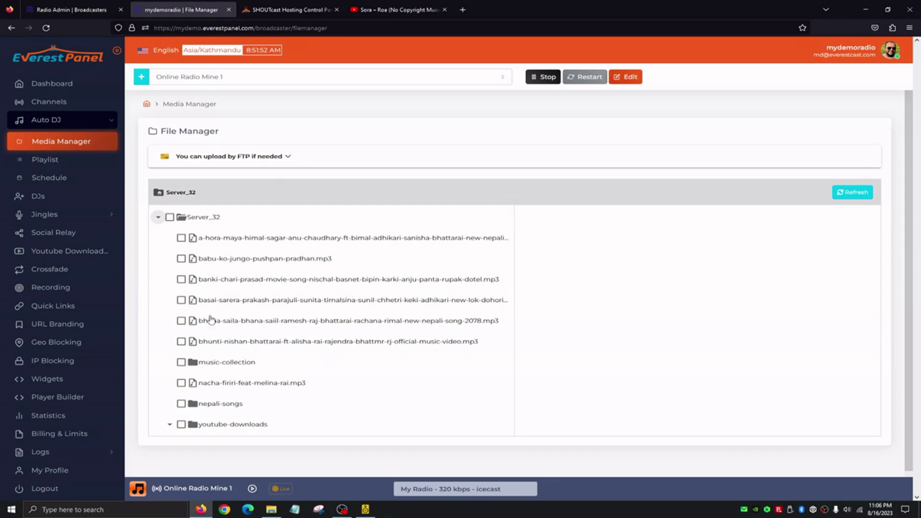
left_click(203, 219)
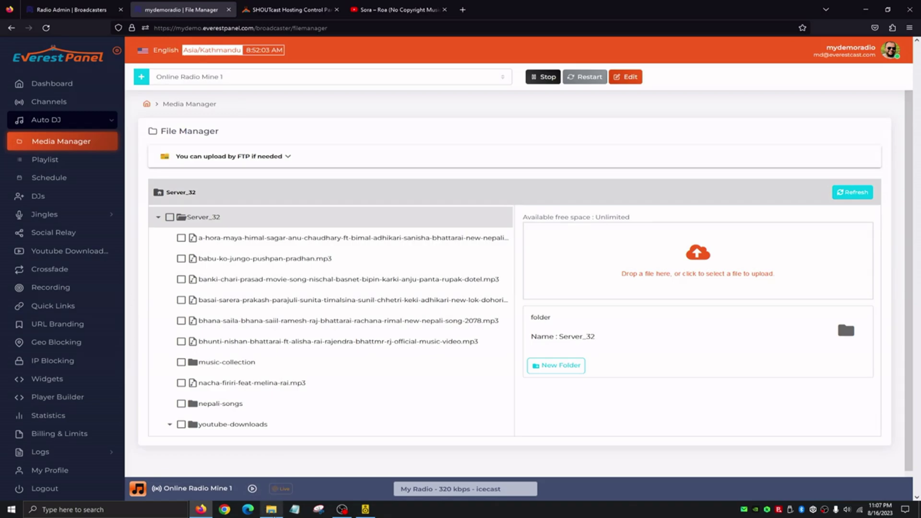
Upload the three MP3 files Come and Get It, Echo II and Little Idea from File Explorer's iTunes Music folder to Server_32
left_click(271, 510)
left_click(231, 242)
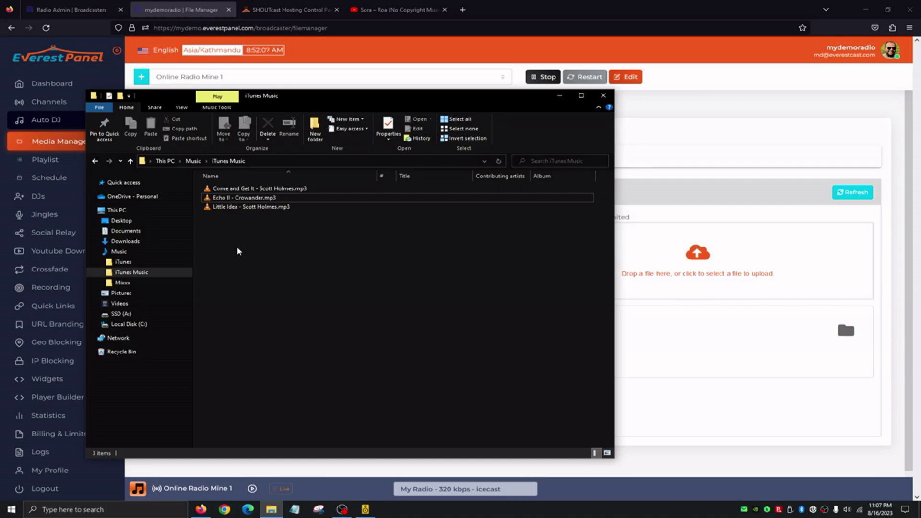
left_click_drag(282, 246, 741, 252)
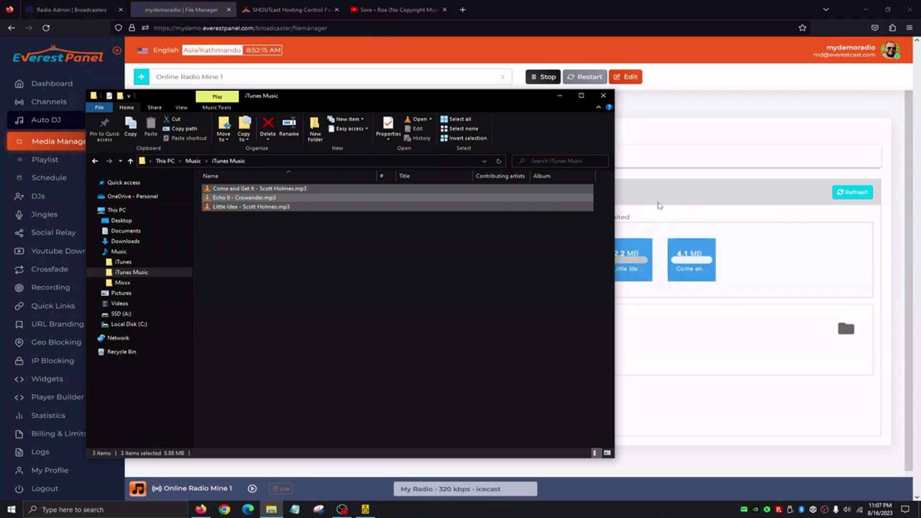
left_click(559, 96)
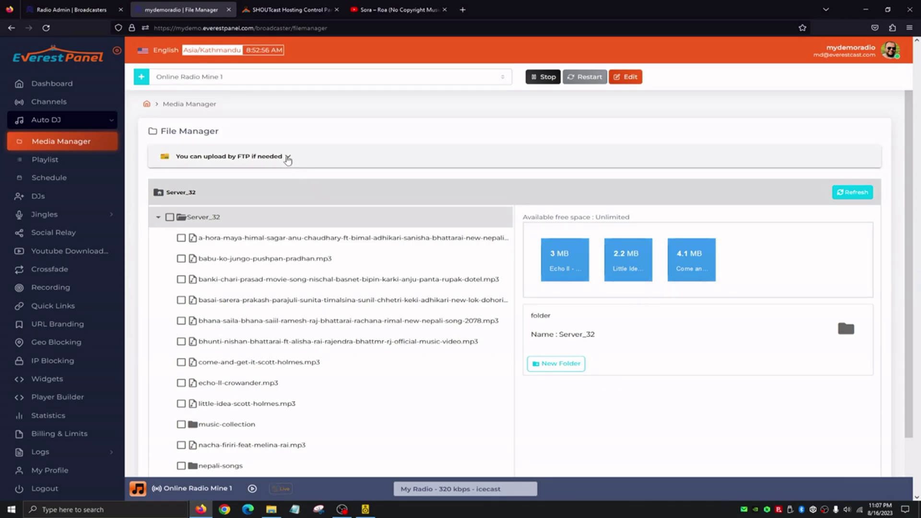
Show the FTP upload details in the file manager and review the host, port and target folder
left_click(288, 158)
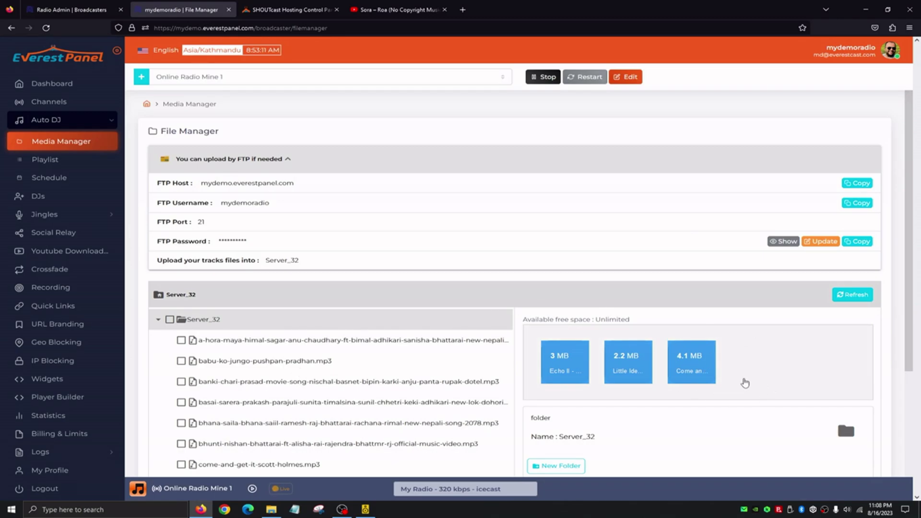
scroll(329, 221, "down", 1)
scroll(329, 221, "down", 1)
scroll(325, 220, "up", 1)
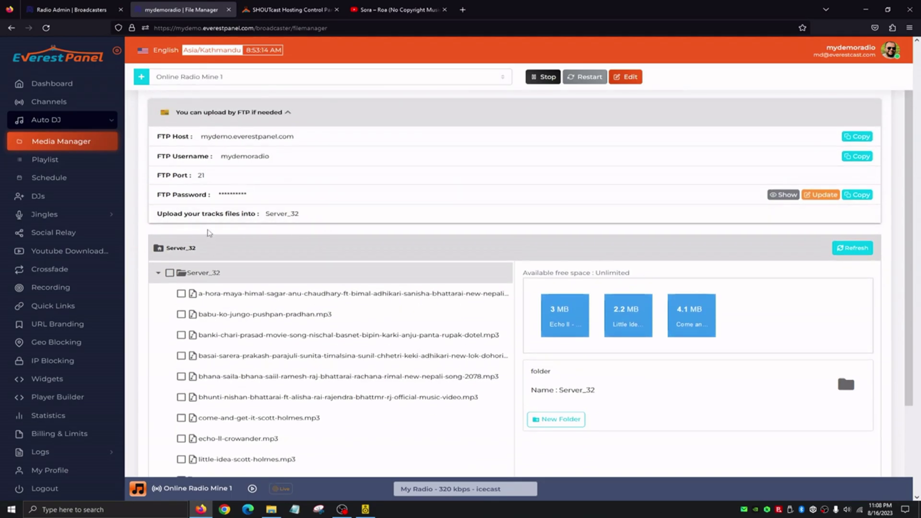
Open the form for a new Auto DJ playlist and review the Shuffle and Sequential mode options
left_click(44, 161)
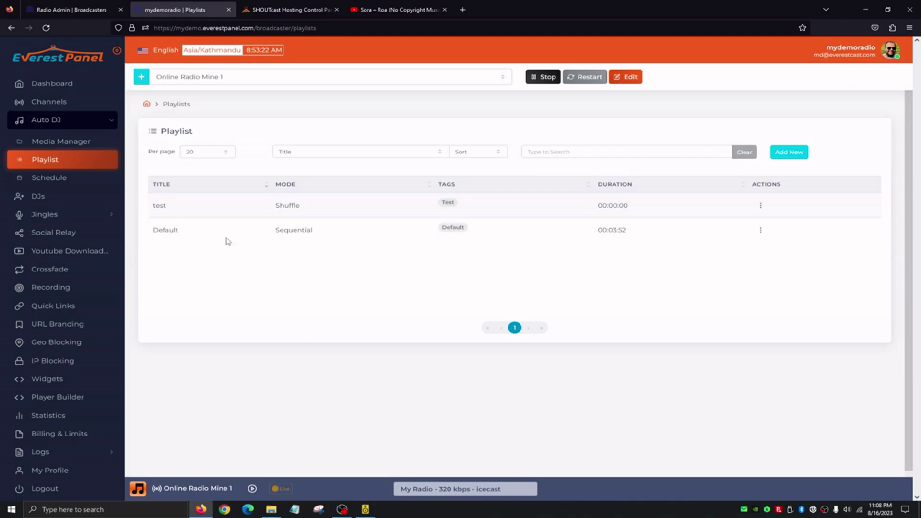
left_click(789, 152)
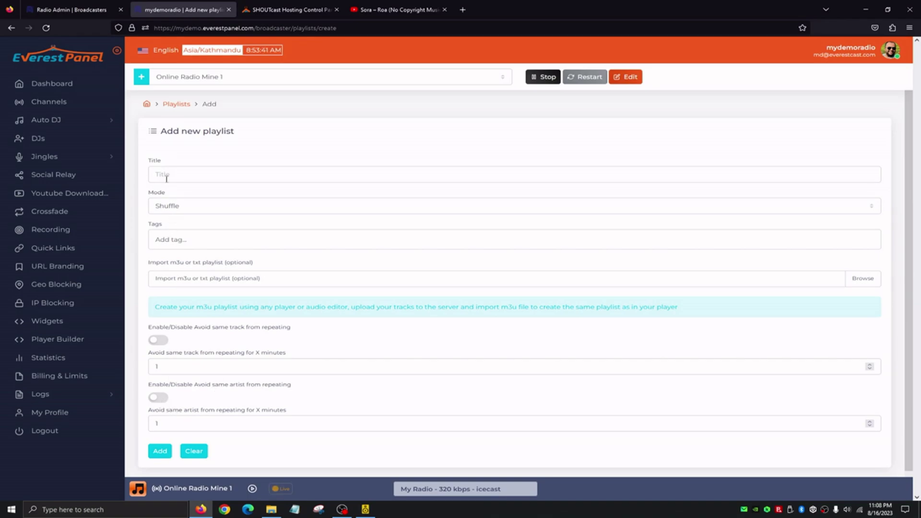
left_click(174, 207)
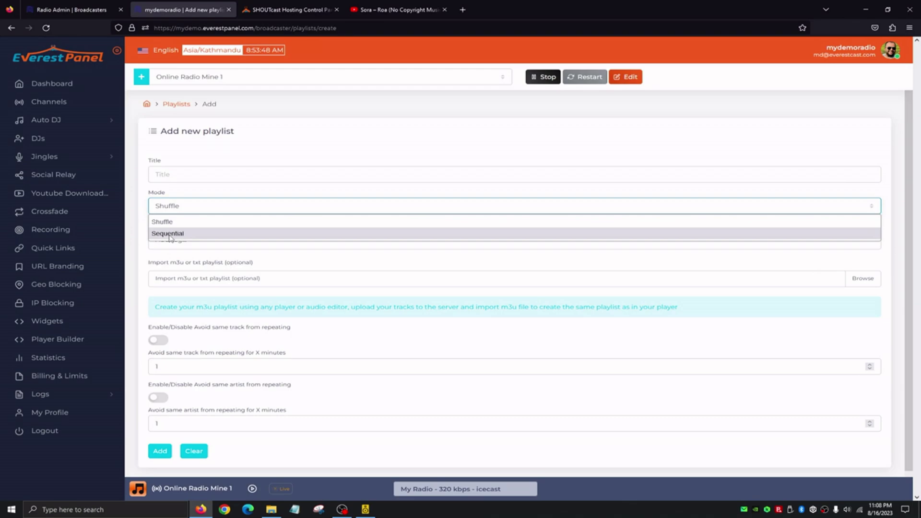
left_click(181, 208)
Add a sample tag to the new playlist form
left_click(174, 239)
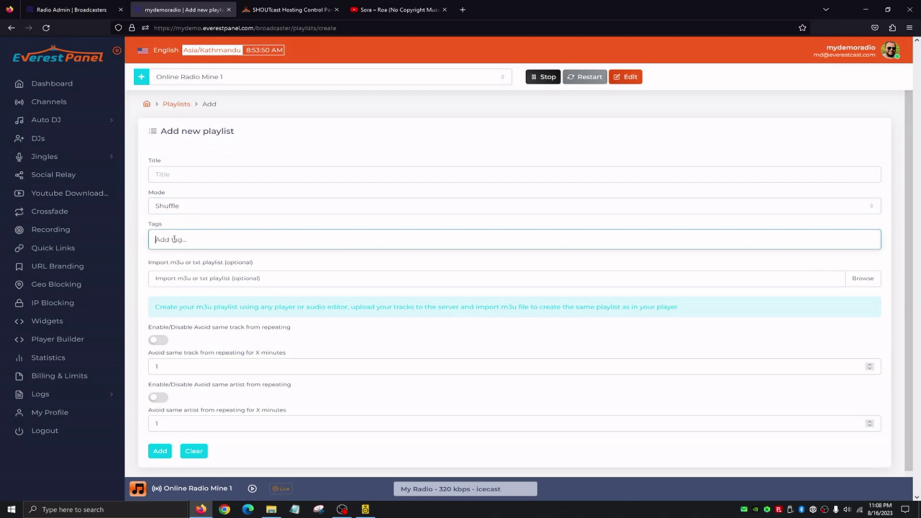
type("r")
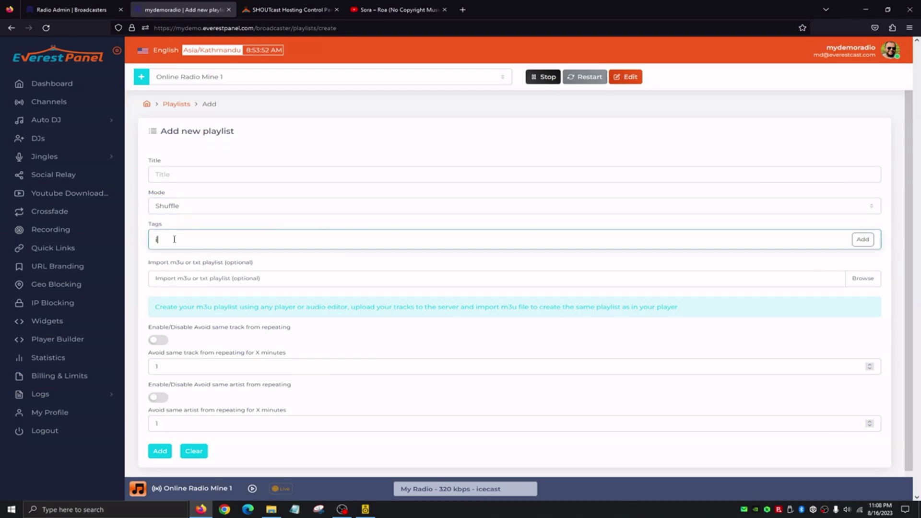
type("ds")
key("Return")
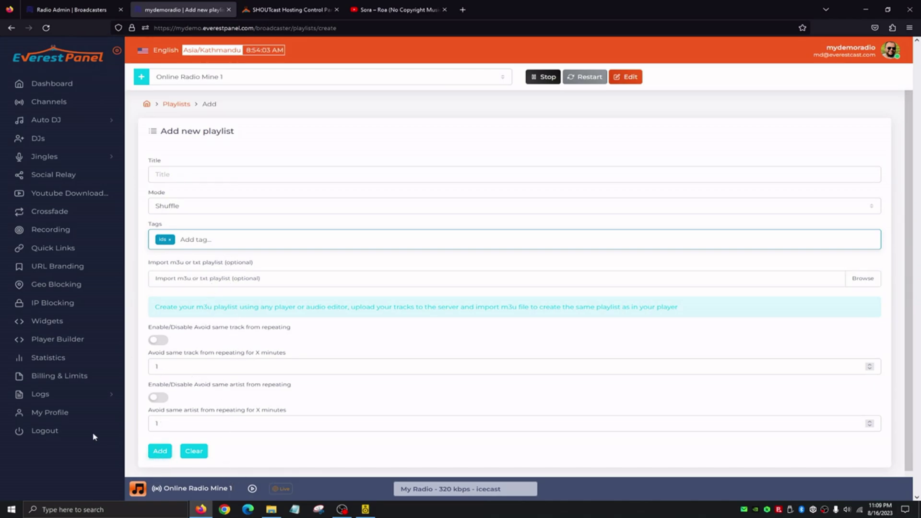
Open the Auto DJ schedules list and review the type and interrupt setting of the scheduled playlist
left_click(59, 126)
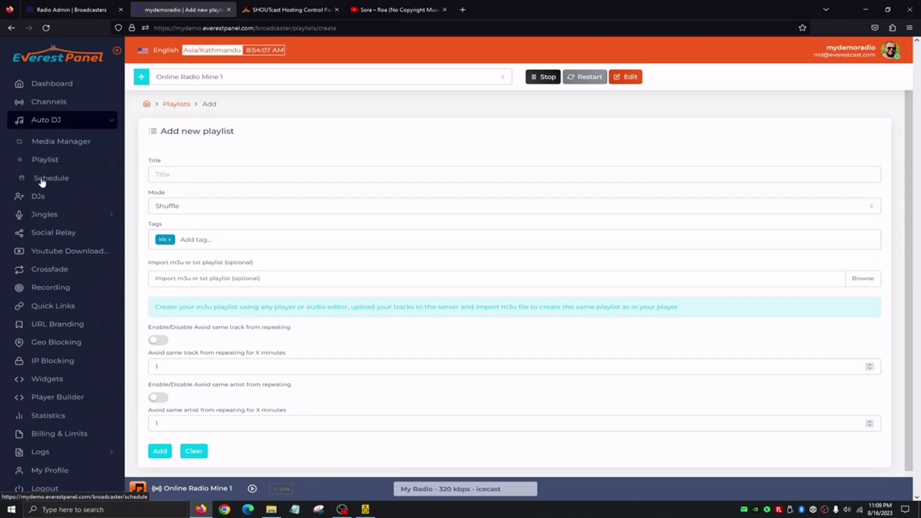
left_click(42, 180)
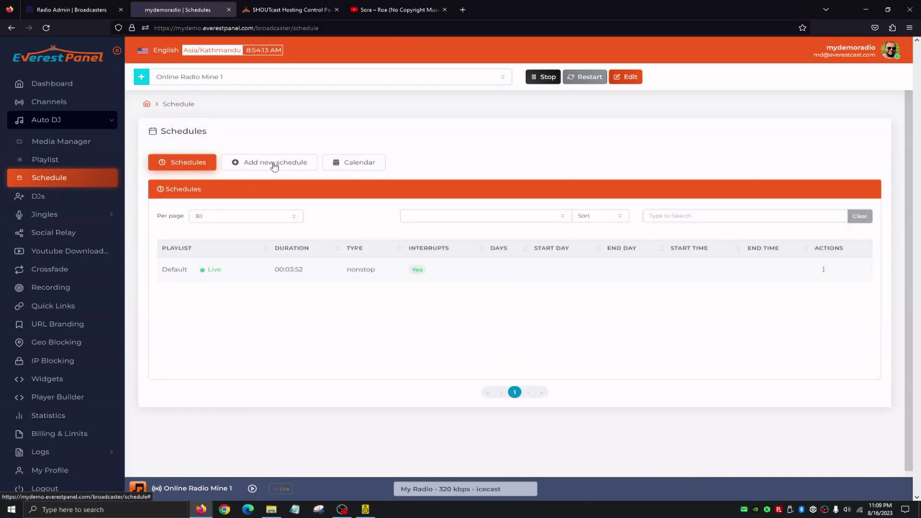
left_click(178, 167)
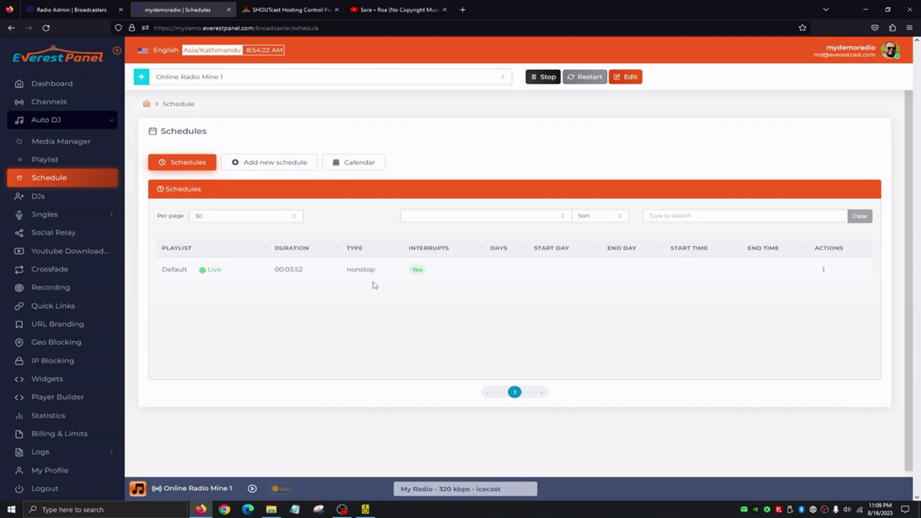
Start a new Playlists schedule for the test playlist with the Daily schedule type and review its day and time fields
left_click(257, 168)
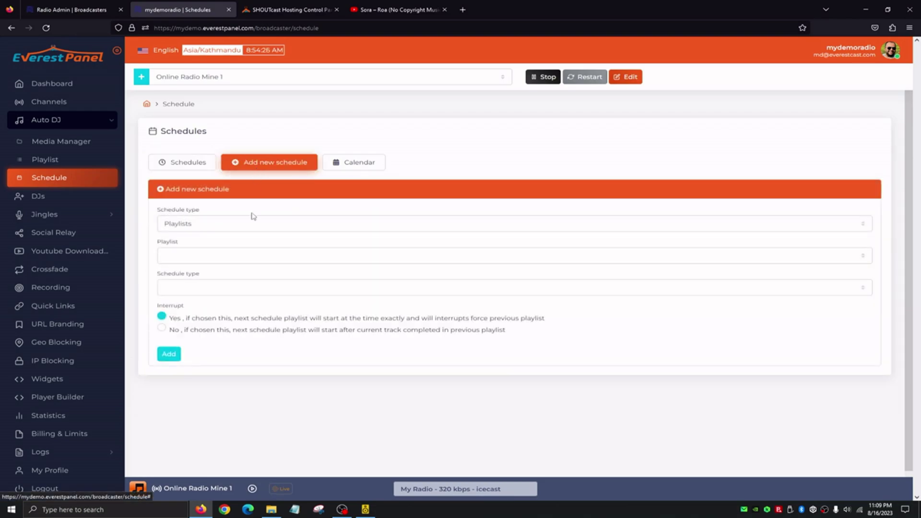
left_click(171, 224)
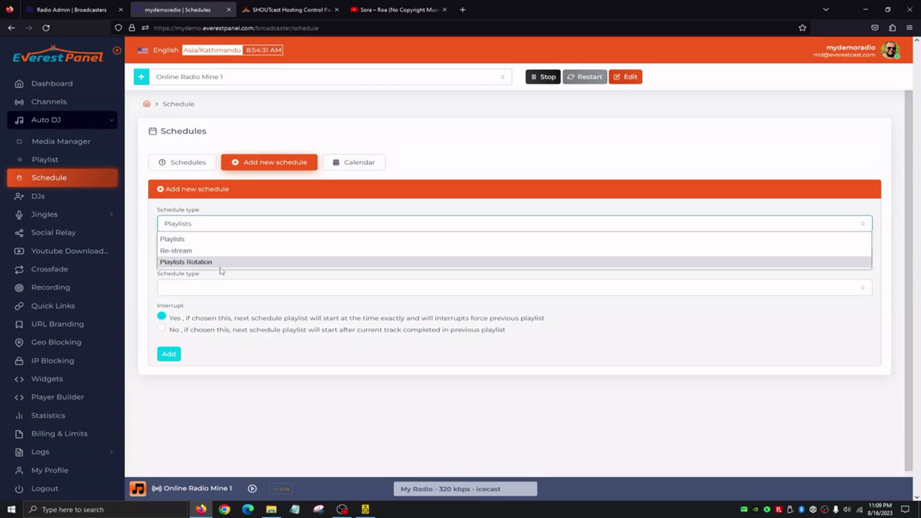
left_click(173, 239)
left_click(181, 255)
left_click(175, 284)
left_click(181, 288)
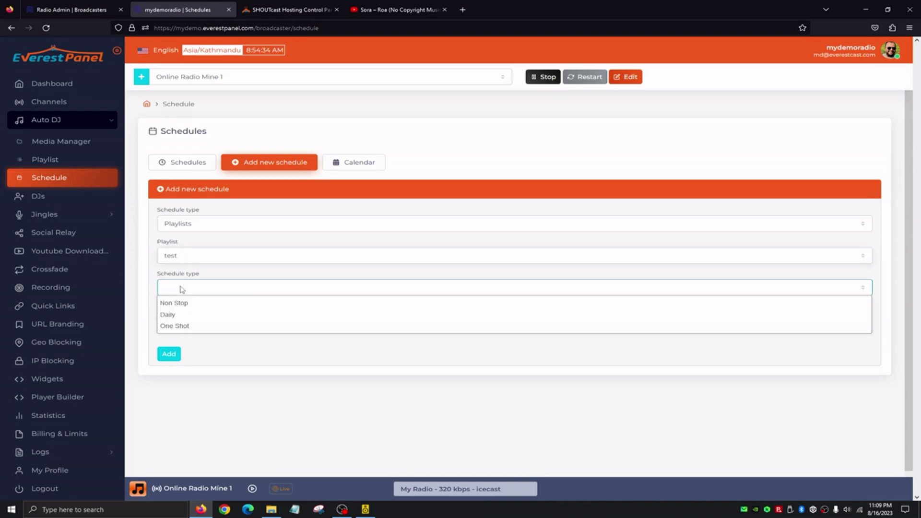
left_click(175, 314)
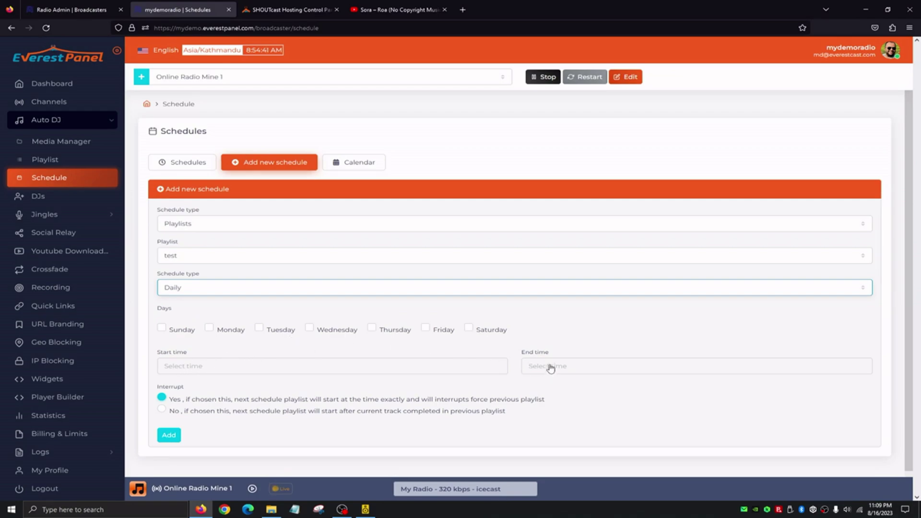
Switch the new schedule to One Shot and its source to Re-stream, reviewing the date, time and link fields
left_click(190, 288)
left_click(179, 327)
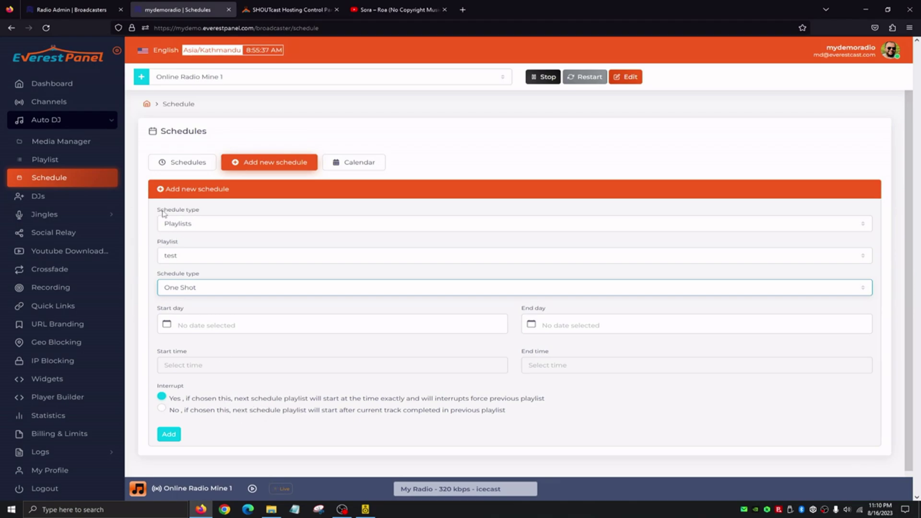
left_click(196, 226)
left_click(166, 250)
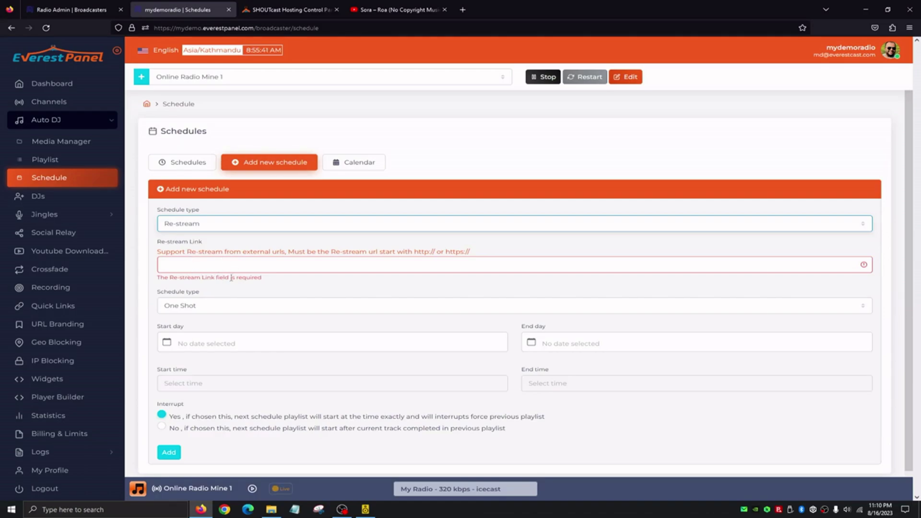
left_click(216, 310)
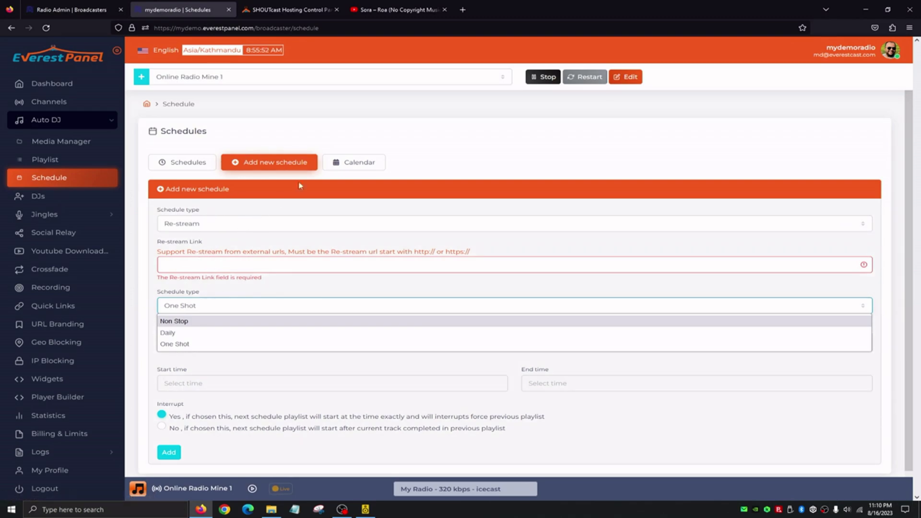
Show the schedules in the calendar view and review the whole month
left_click(350, 166)
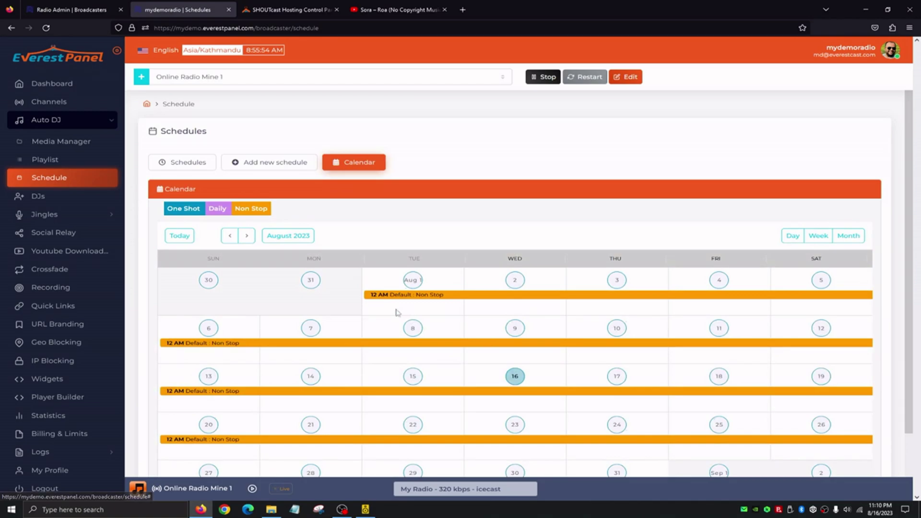
scroll(415, 343, "down", 2)
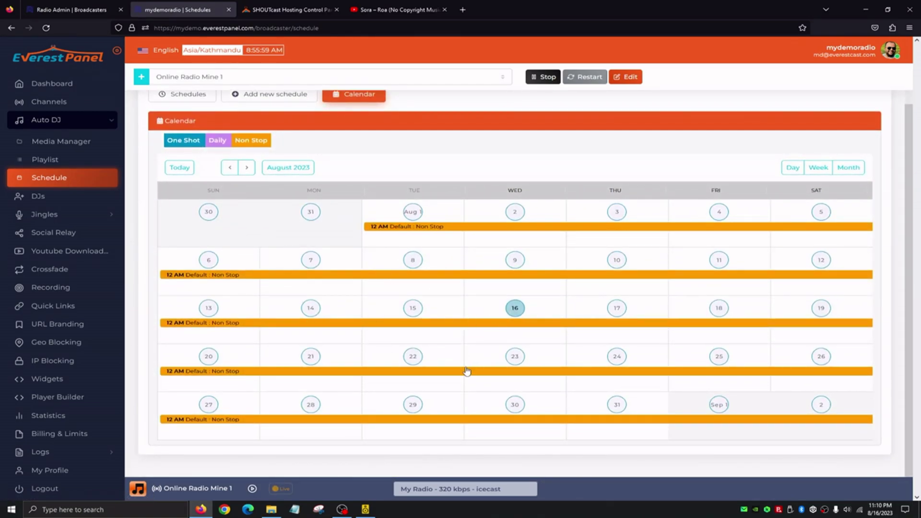
Open the form for a new DJ from the DJs list and review its name, password and encoding fields
left_click(57, 201)
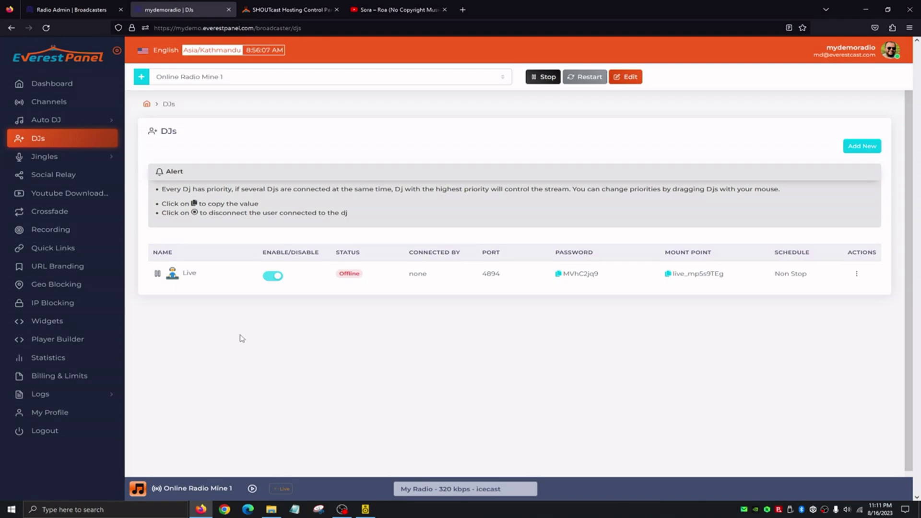
left_click(862, 146)
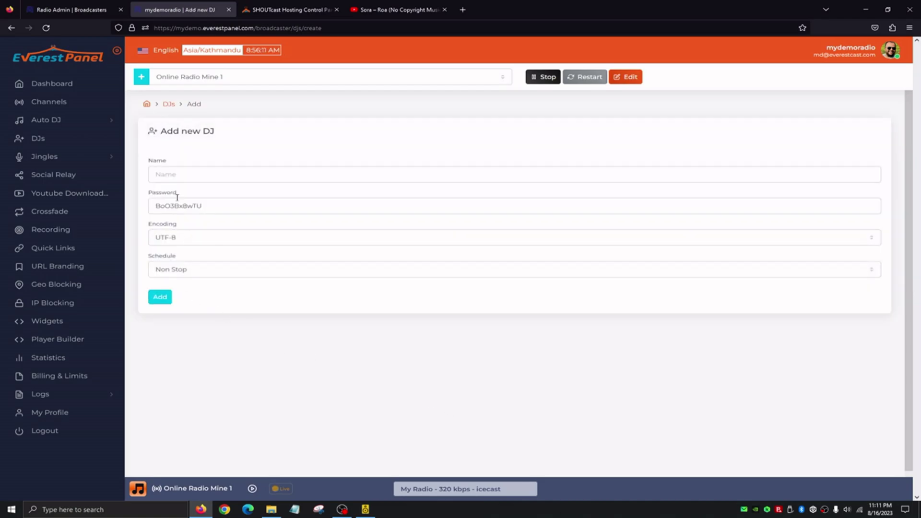
left_click(171, 240)
left_click(245, 253)
Preview the Daily and weekly schedule options for the new DJ and return to the DJs list
left_click(244, 273)
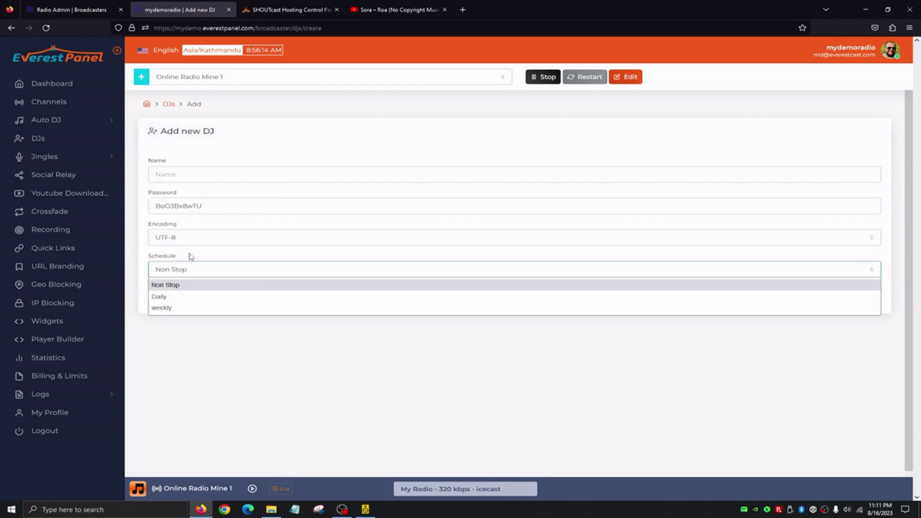
left_click(180, 297)
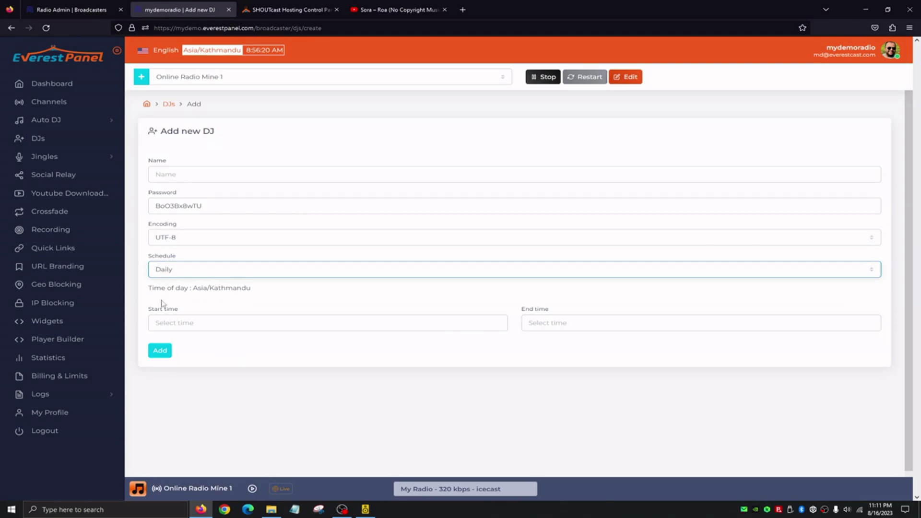
left_click(242, 269)
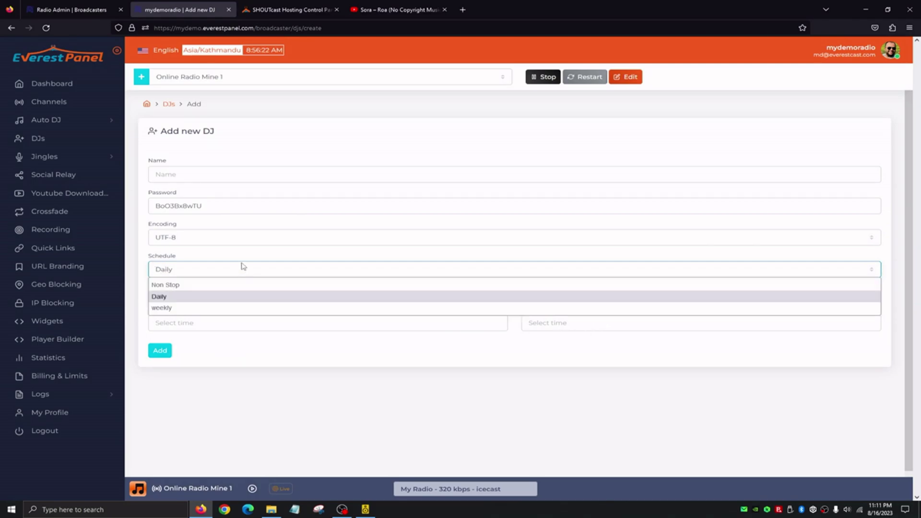
left_click(212, 310)
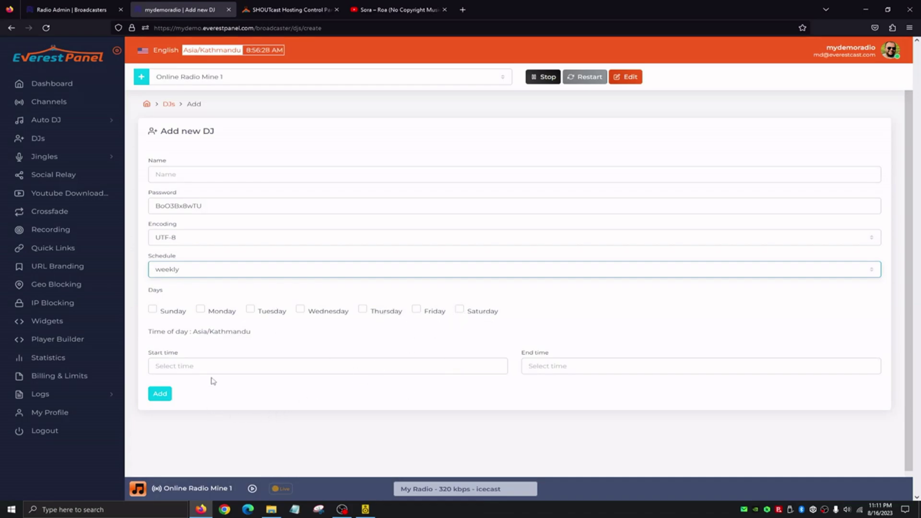
left_click(70, 145)
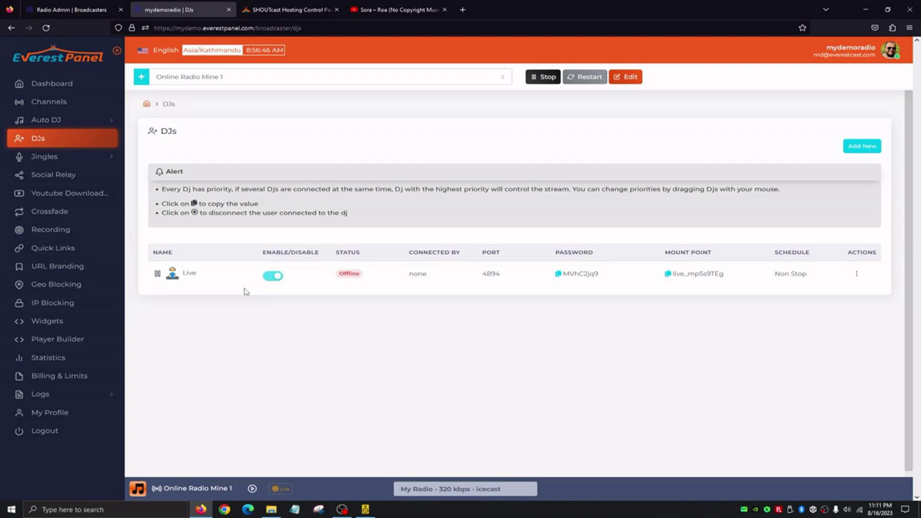
View the Jingles page and the Jingles Playlists page
left_click(45, 156)
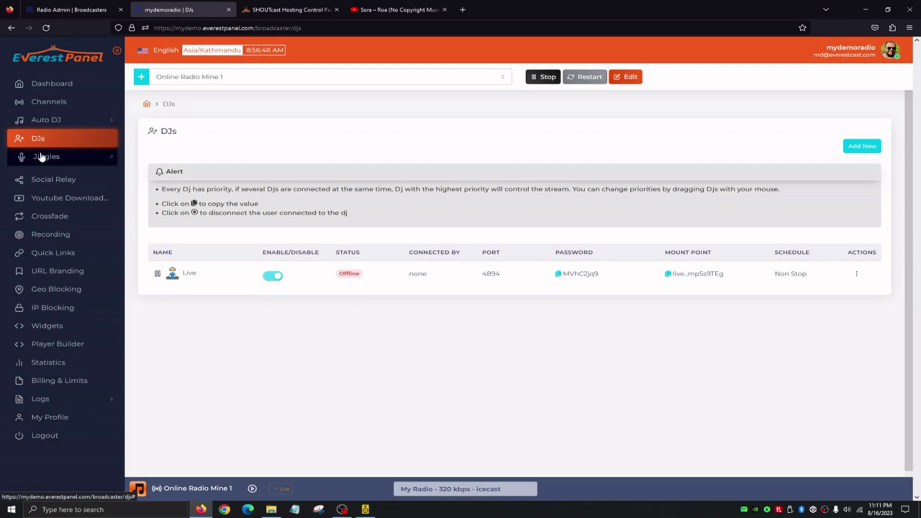
left_click(47, 179)
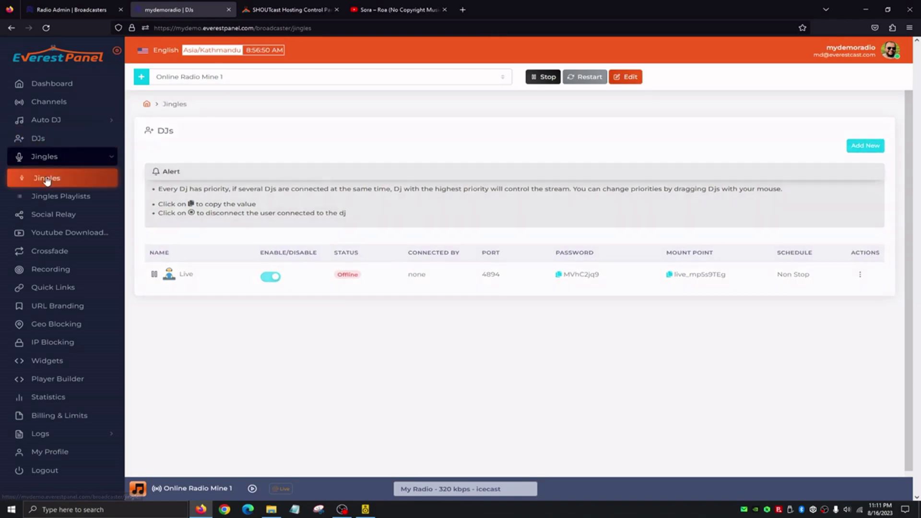
left_click(65, 198)
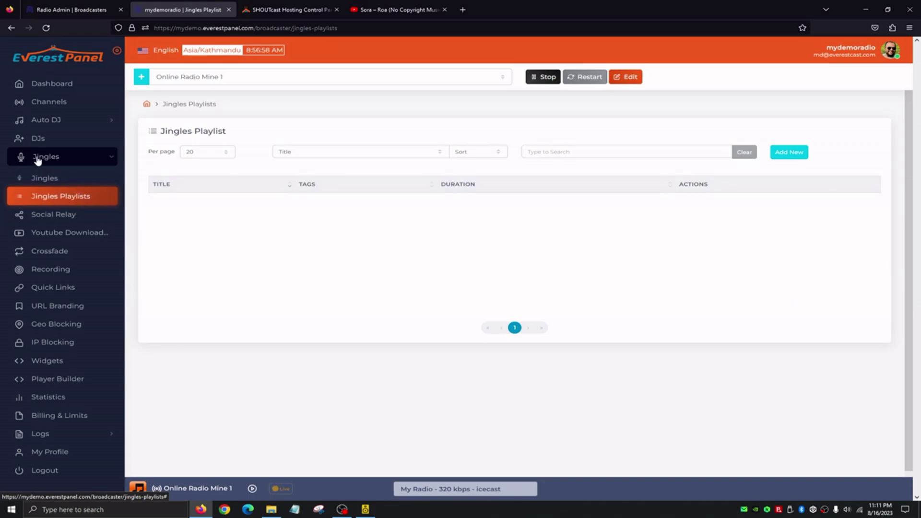
Open Social Relay and review the server URL and stream key fields for YouTube, Facebook and Telegram
left_click(52, 218)
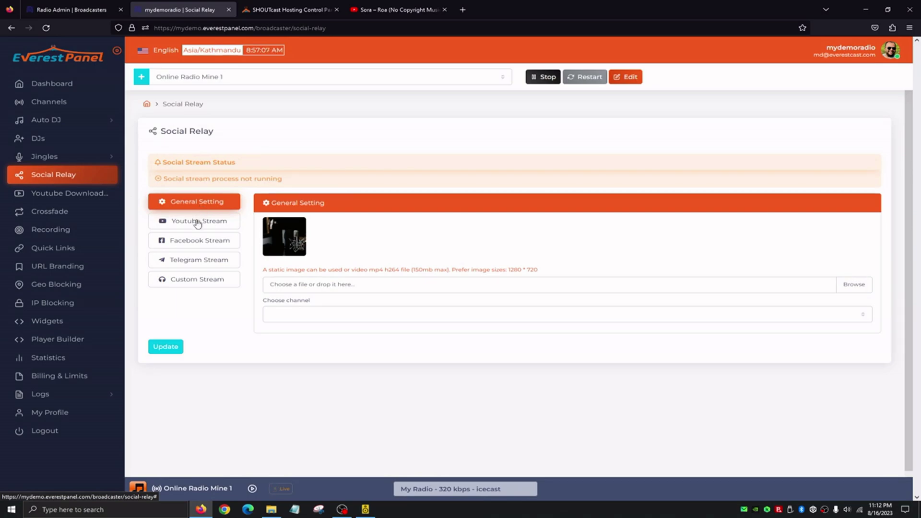
left_click(197, 222)
left_click(199, 240)
left_click(208, 259)
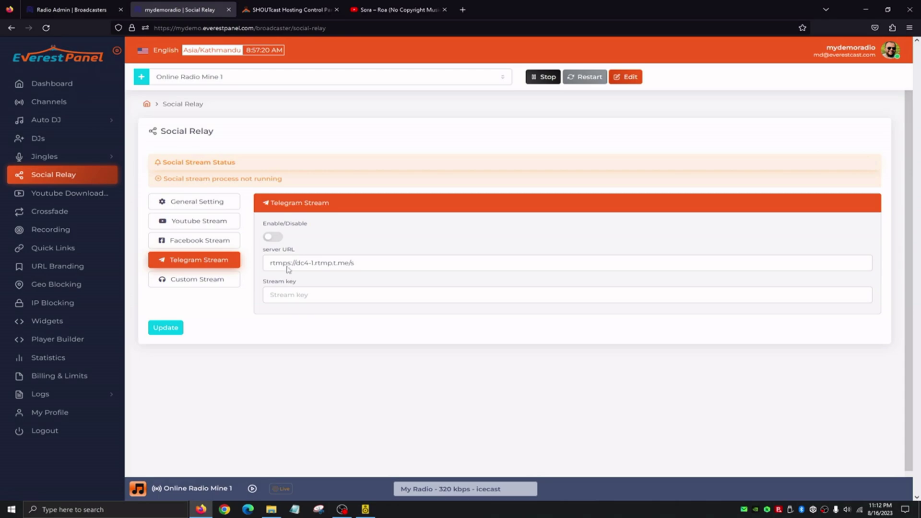
left_click(212, 226)
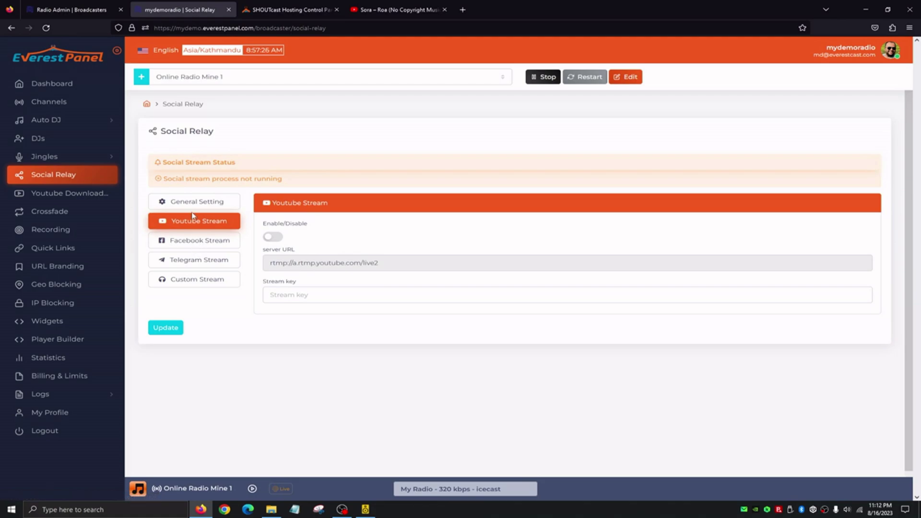
left_click(202, 244)
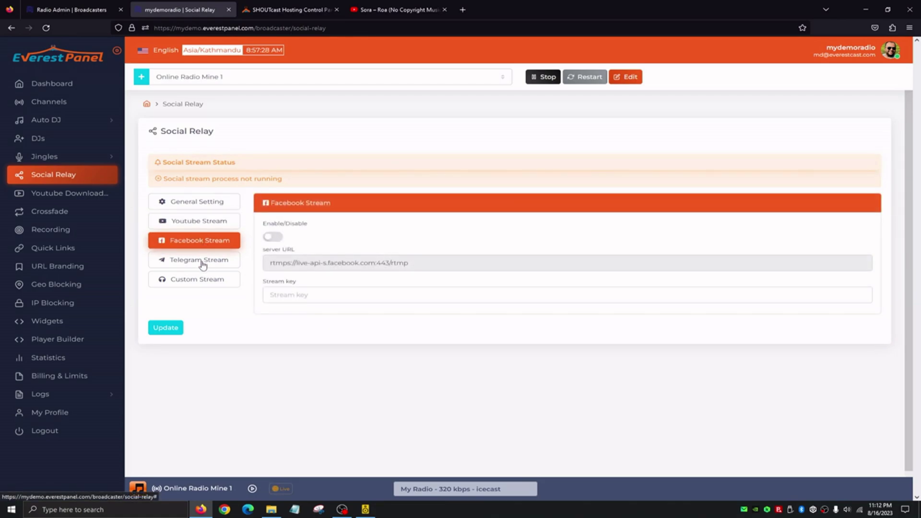
left_click(213, 263)
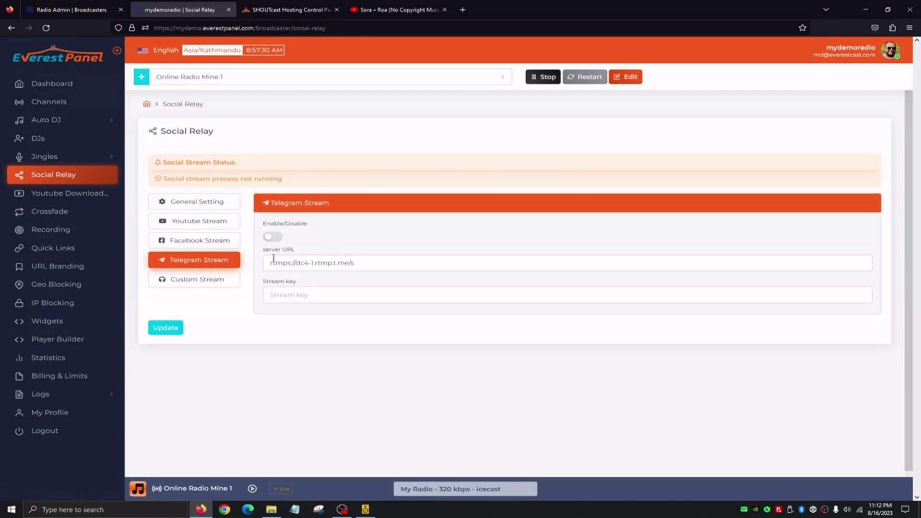
Review the Social Relay general settings, including the background image upload and the list of channels to choose from
left_click(199, 203)
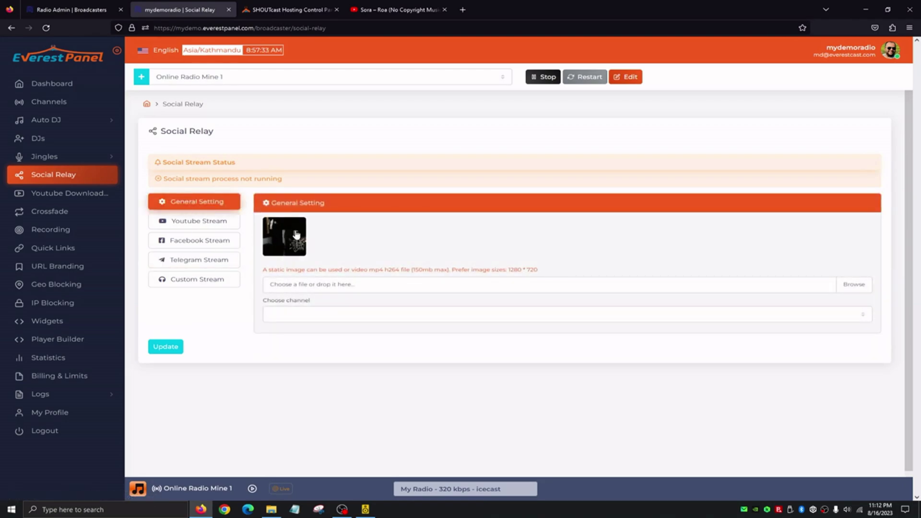
left_click(283, 316)
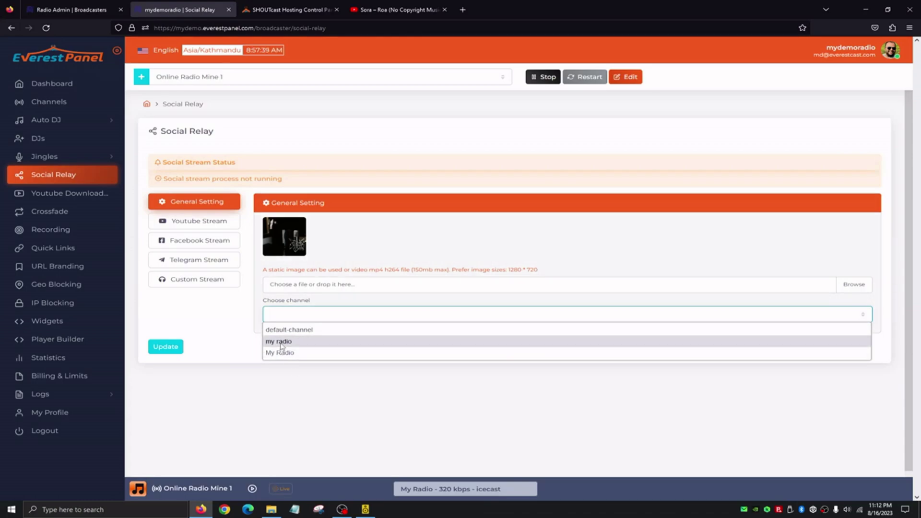
left_click(327, 411)
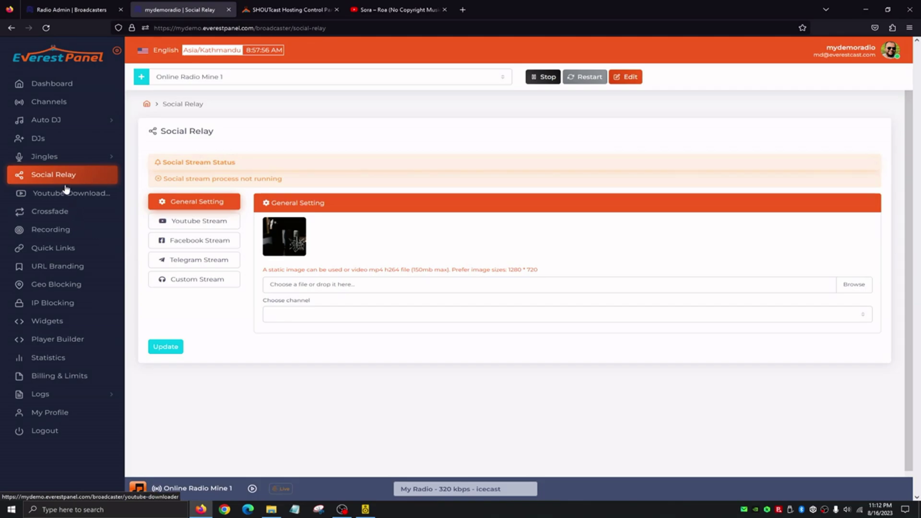
left_click(62, 196)
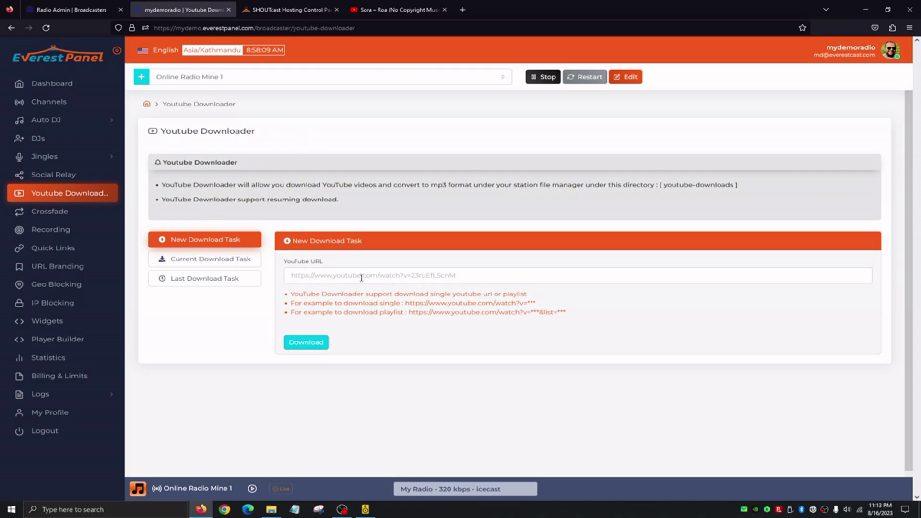
left_click(323, 282)
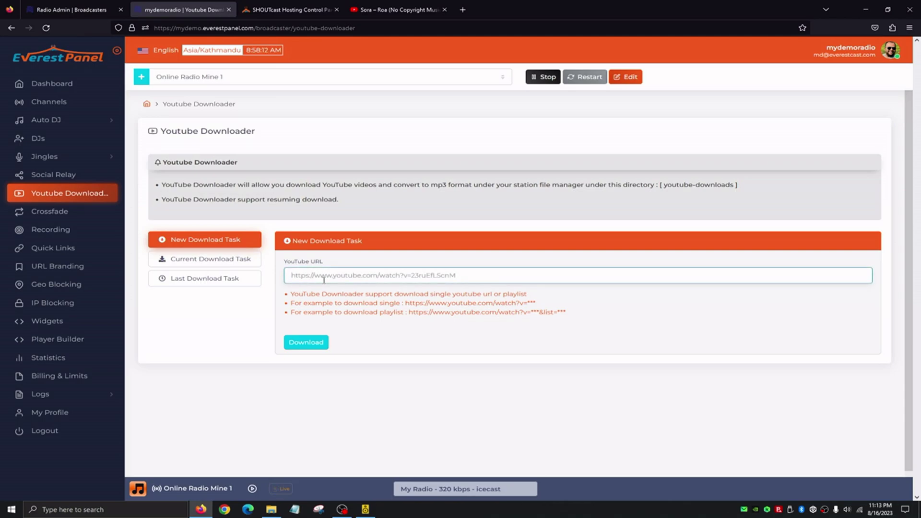
type("https://www.youtube.com/watch?v=UdES5FFRlxs")
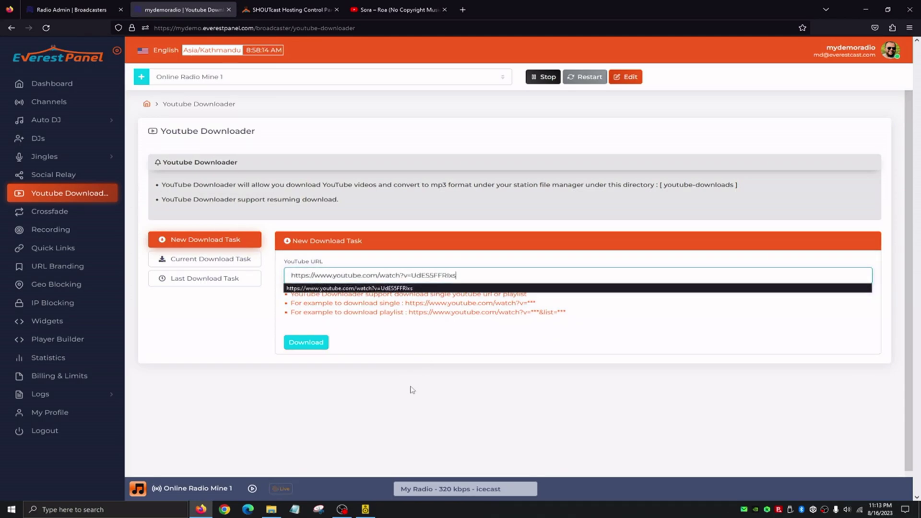
left_click(307, 393)
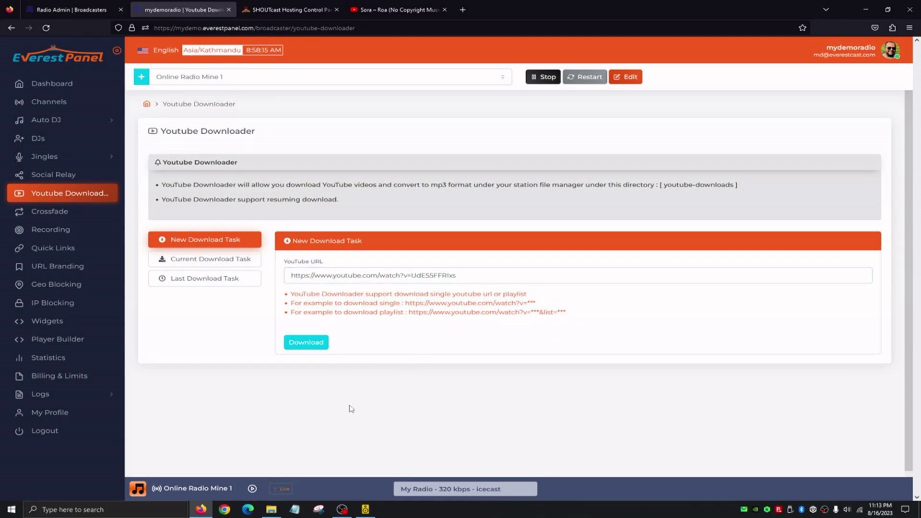
left_click(372, 9)
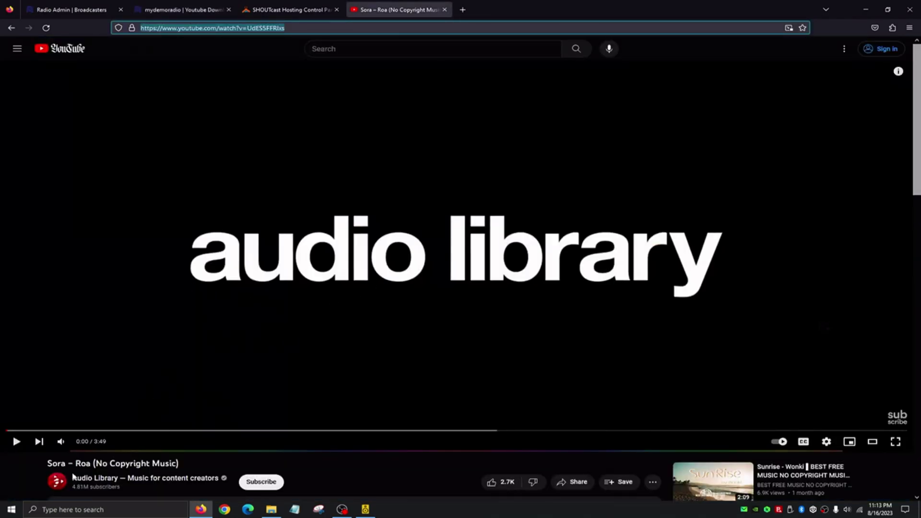
left_click(175, 8)
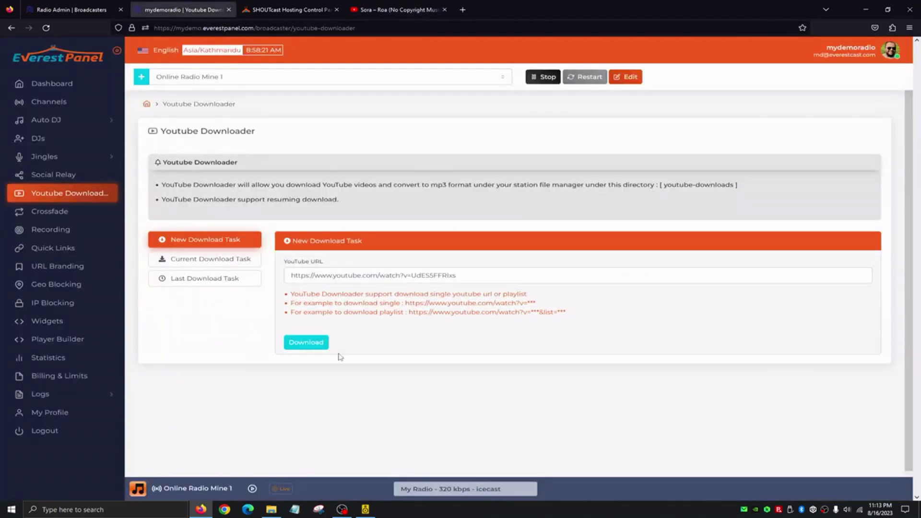
left_click(307, 343)
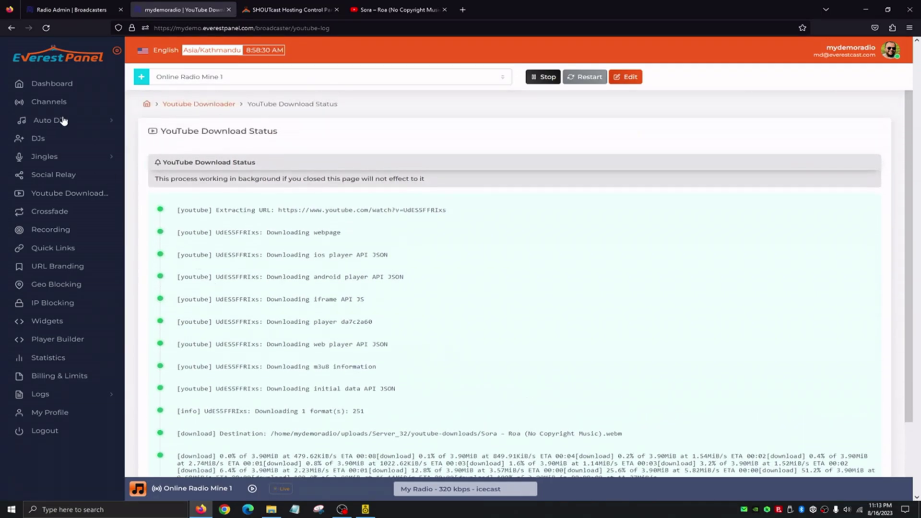
Open the Auto DJ Media Manager and expand Server_32 and its youtube-downloads folder to check the downloaded files
left_click(62, 120)
left_click(58, 141)
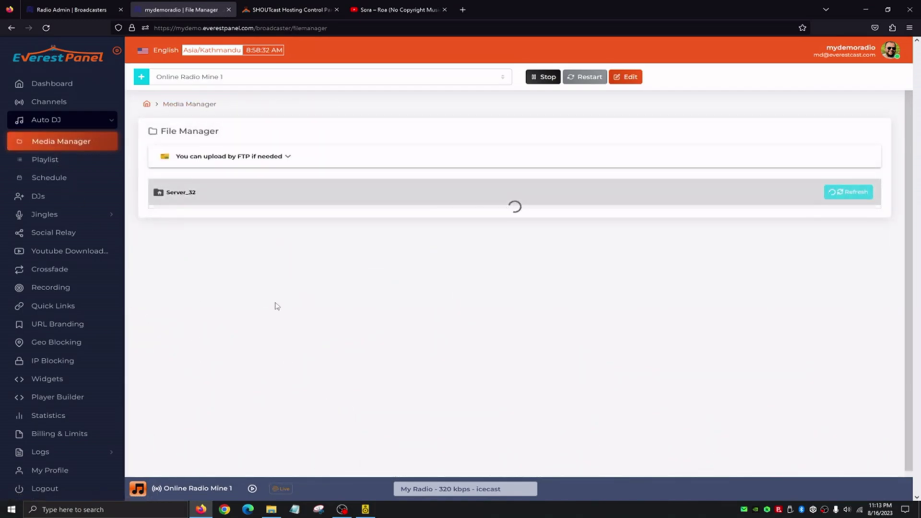
left_click(159, 219)
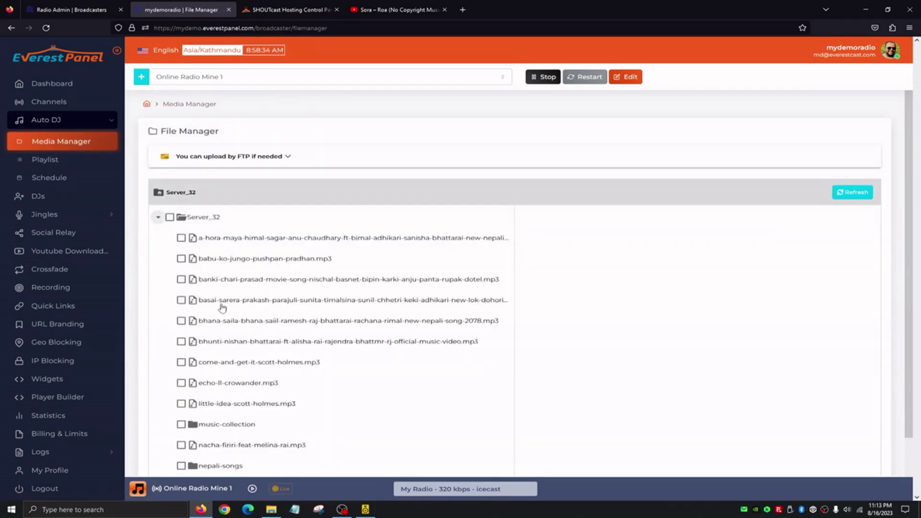
scroll(237, 338, "down", 2)
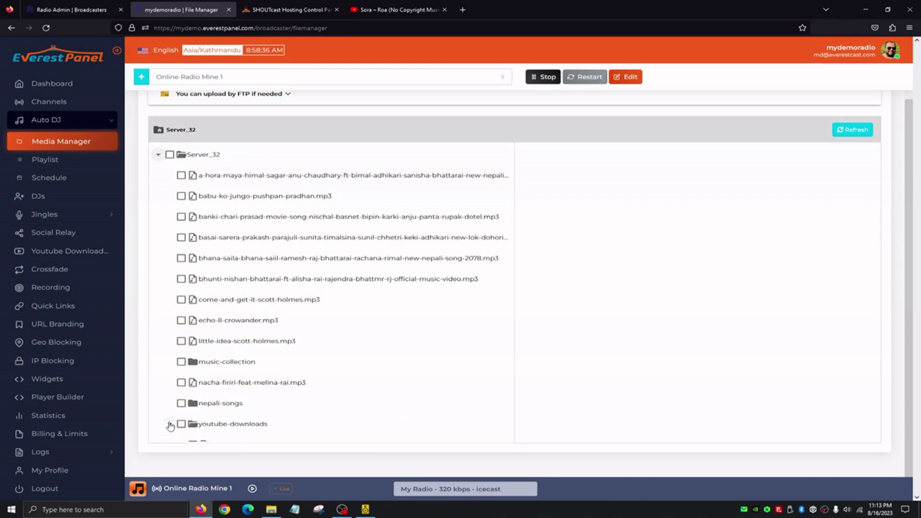
left_click(169, 424)
scroll(192, 427, "down", 2)
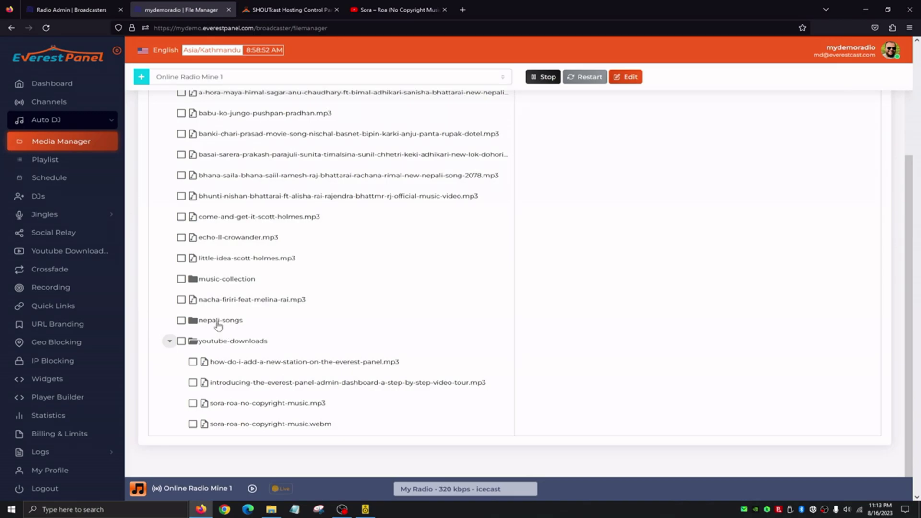
Return to the YouTube Downloader and view the current and last download tasks
left_click(66, 254)
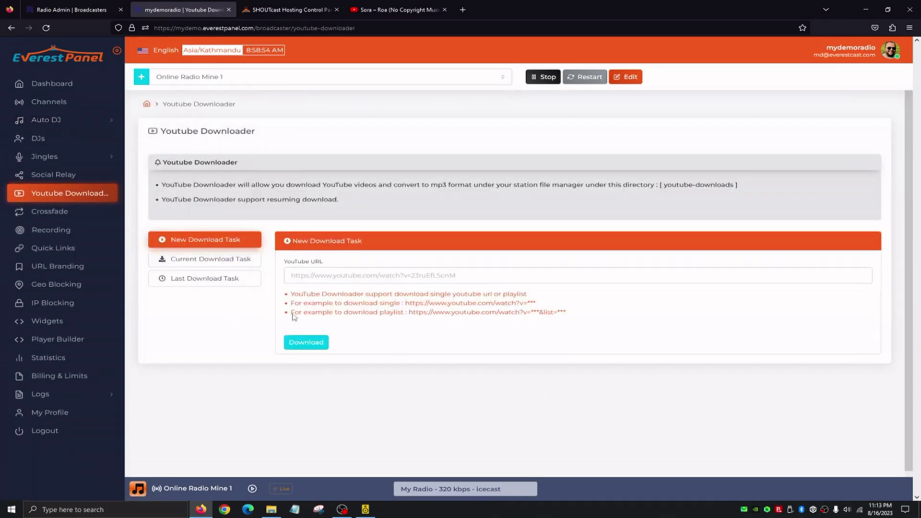
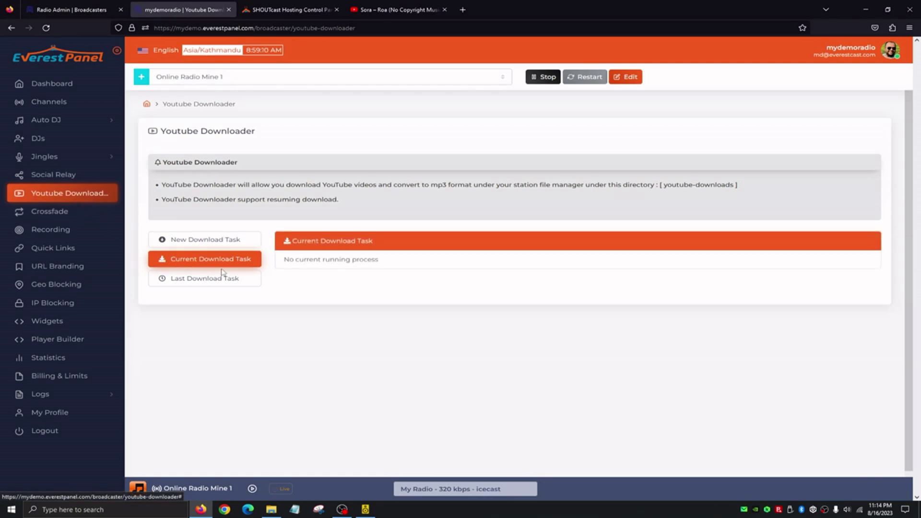
left_click(203, 284)
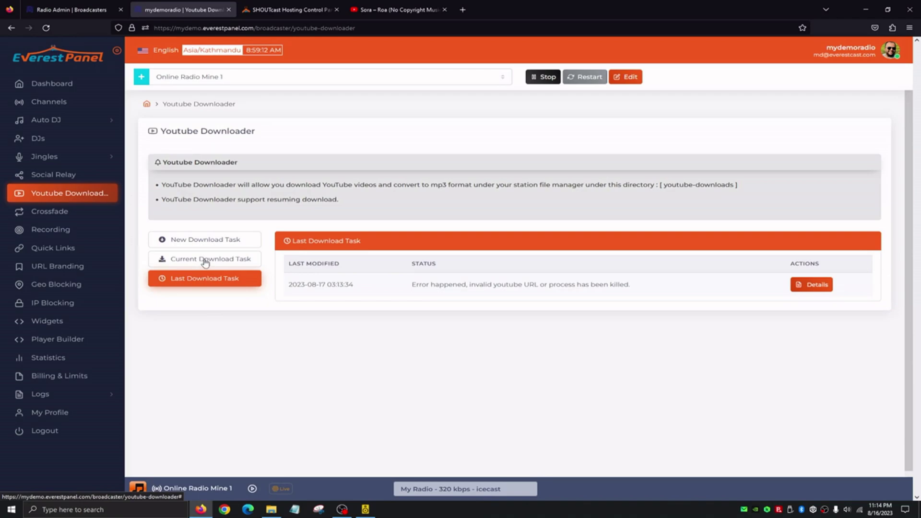
left_click(205, 261)
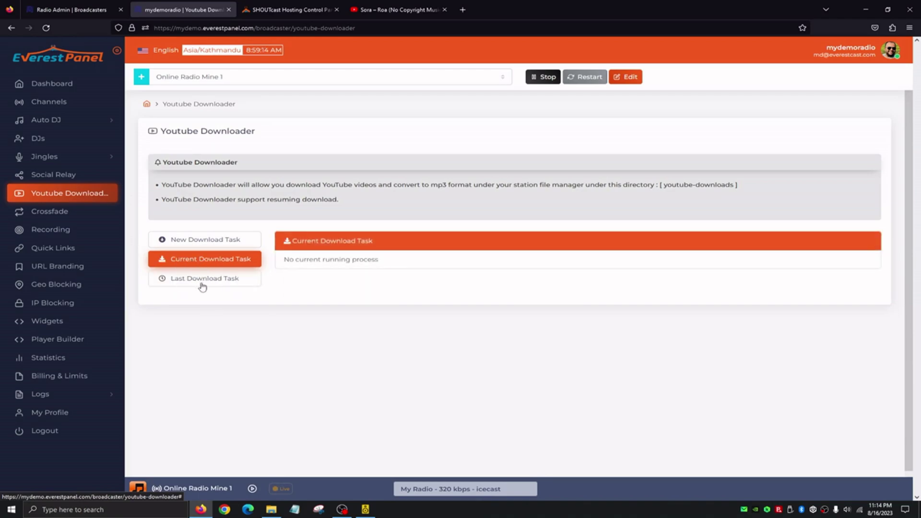
left_click(199, 279)
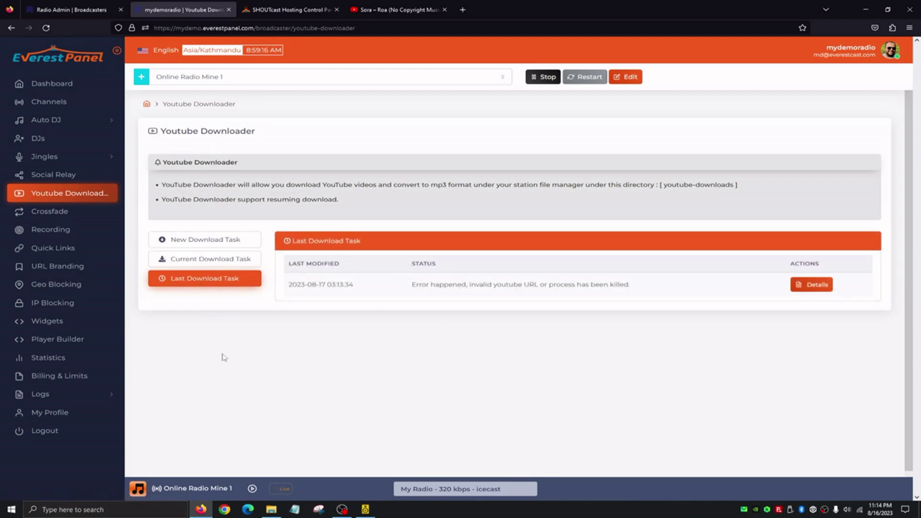
Open the Crossfade settings and preview both fade modes, choosing "First fades out , next start with normal volume" without saving
left_click(40, 211)
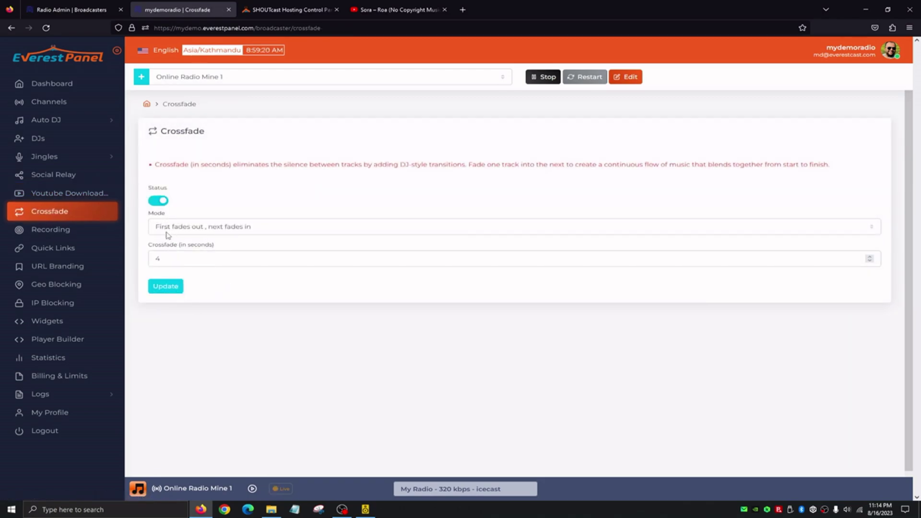
left_click(199, 233)
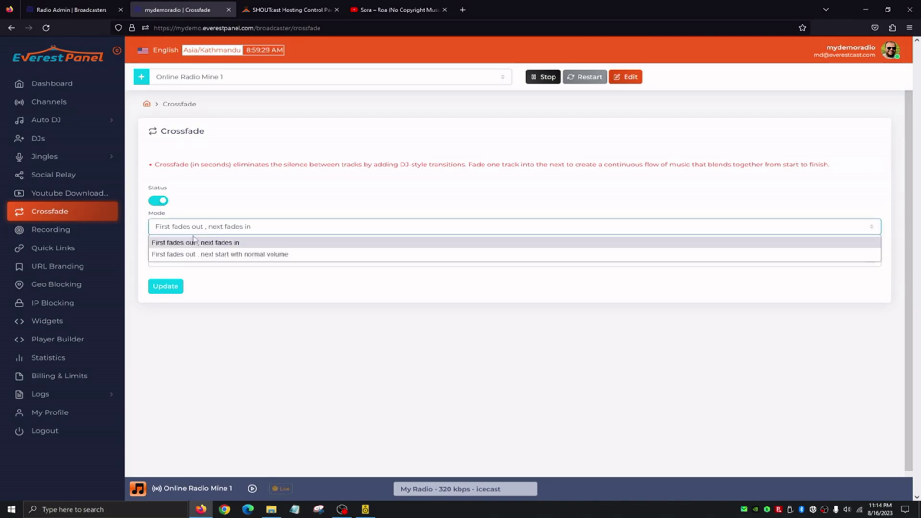
left_click(169, 246)
left_click(204, 229)
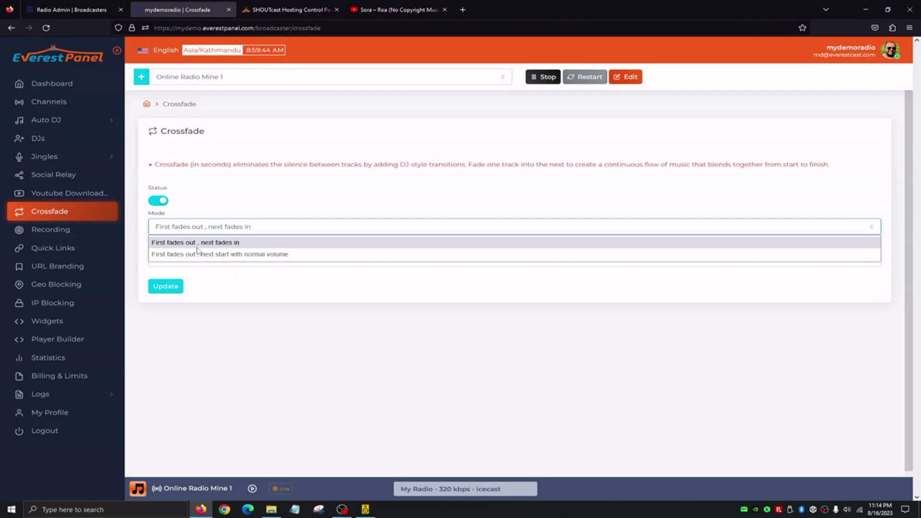
left_click(169, 255)
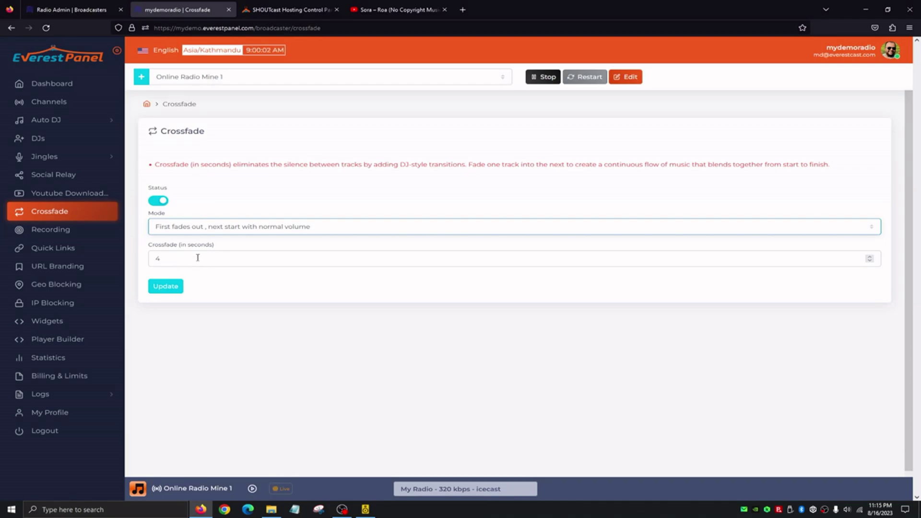
Open the Recording settings and review the record type and schedule options
left_click(48, 231)
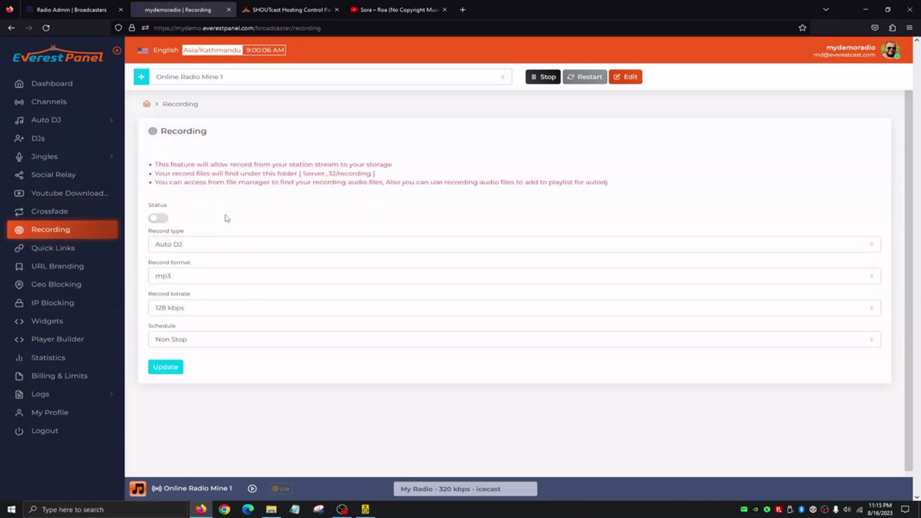
left_click(183, 249)
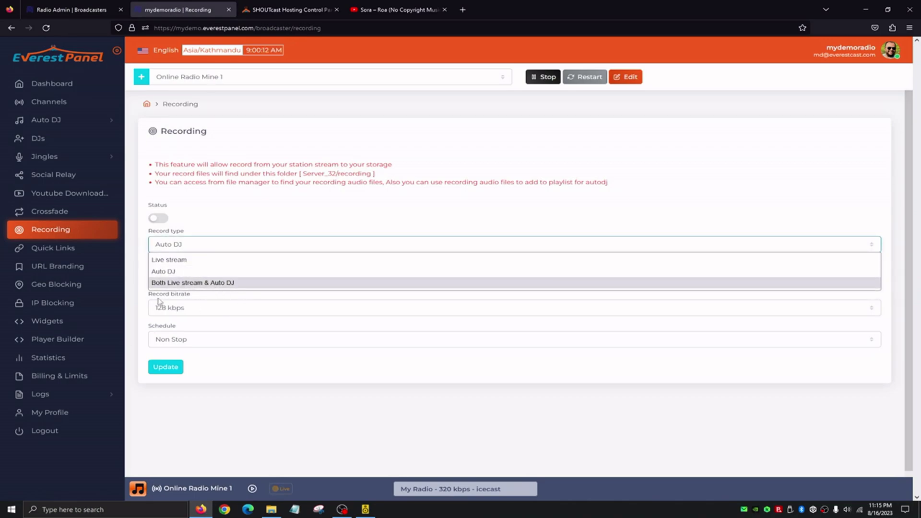
left_click(171, 340)
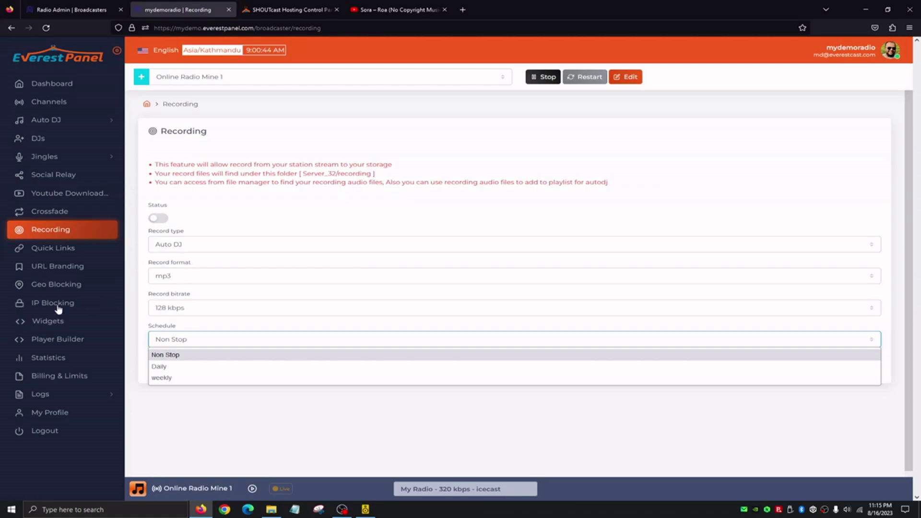
Open Quick Links and examine the live and DJ source connection details for AutoDJ enabled and disabled
left_click(51, 248)
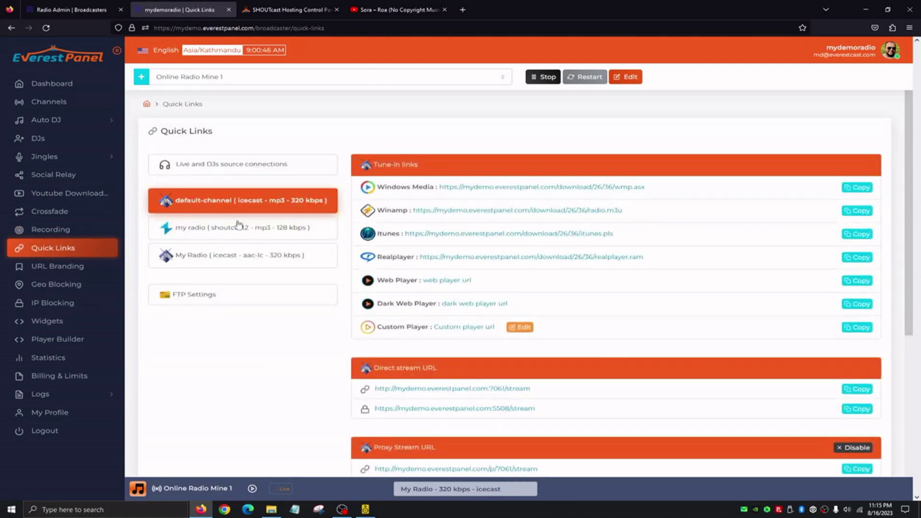
left_click(201, 172)
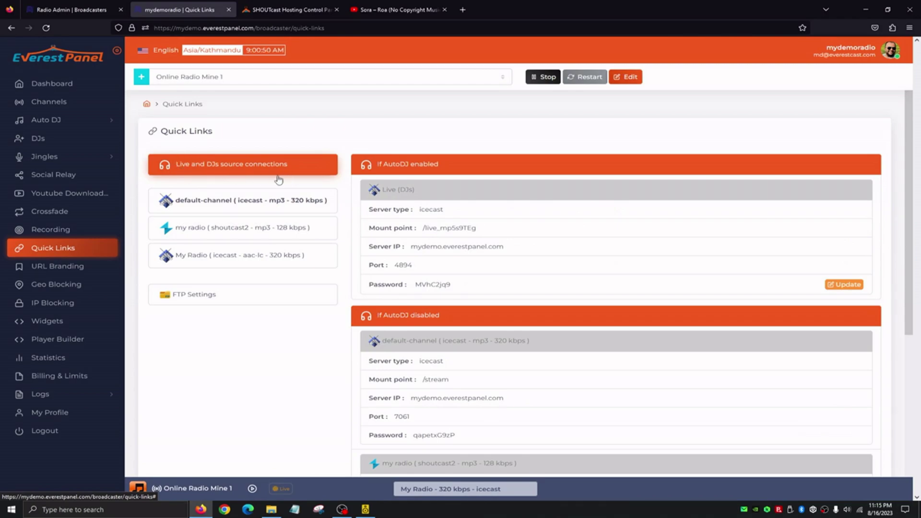
scroll(376, 126, "down", 1)
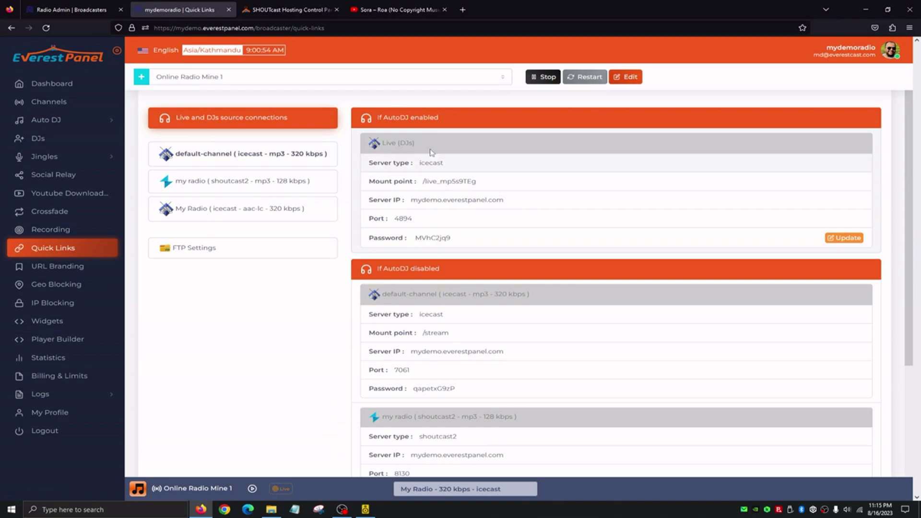
scroll(430, 157, "down", 1)
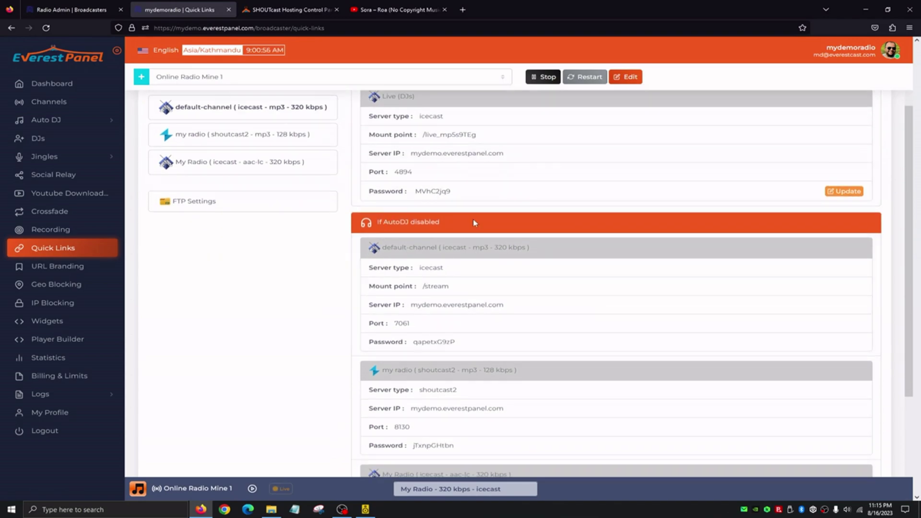
scroll(439, 283, "down", 2)
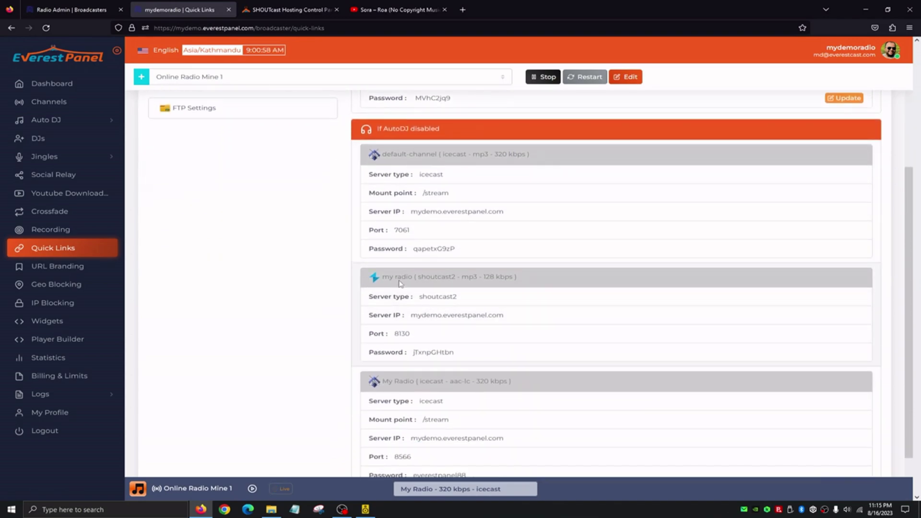
scroll(396, 285, "down", 1)
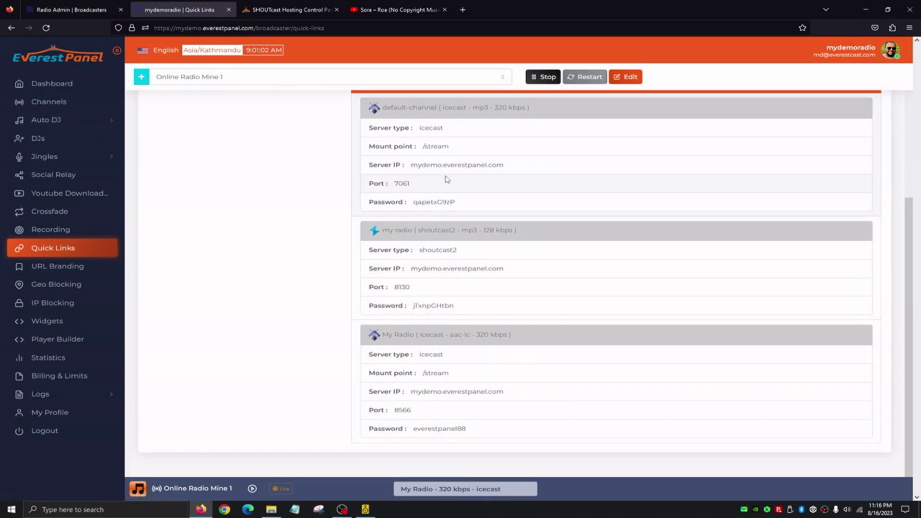
scroll(456, 326, "up", 5)
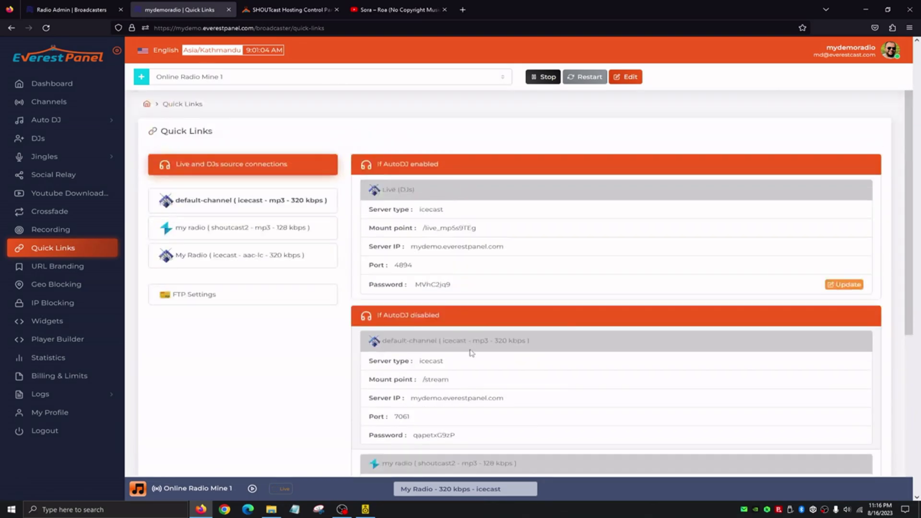
Switch to butt and view the Add Server form in its settings, closing both without adding a server
left_click(366, 513)
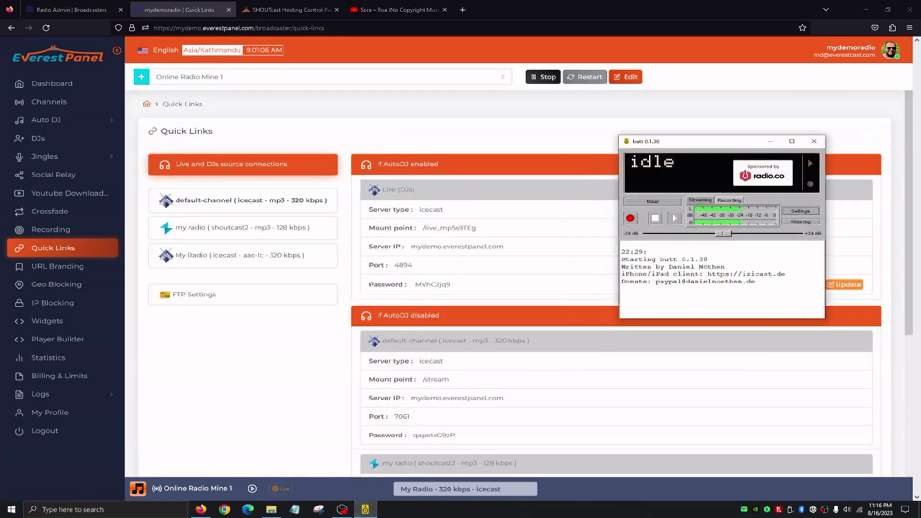
left_click(801, 211)
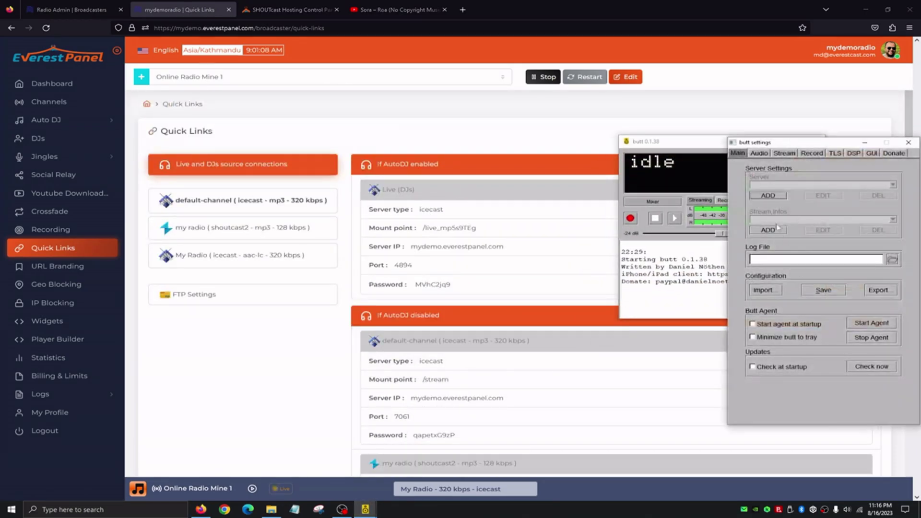
left_click(754, 184)
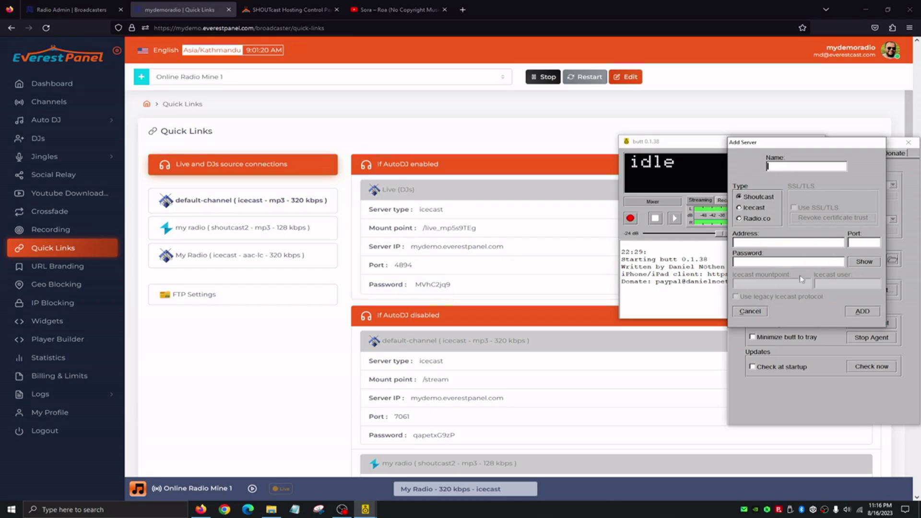
left_click(762, 313)
left_click(908, 142)
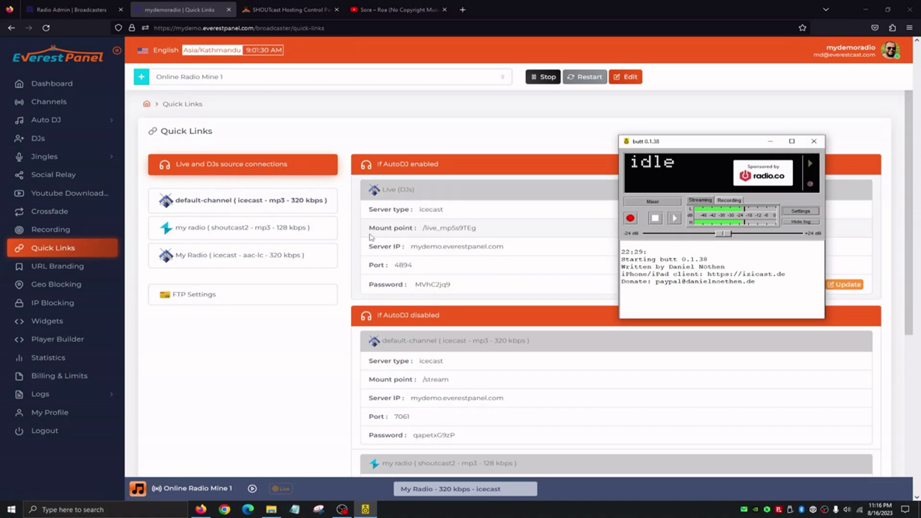
Browse the Quick Links of all three channels, examining My Radio's tune-in links, direct and proxy stream URLs, stream status and admin details
left_click(190, 204)
left_click(206, 230)
left_click(202, 255)
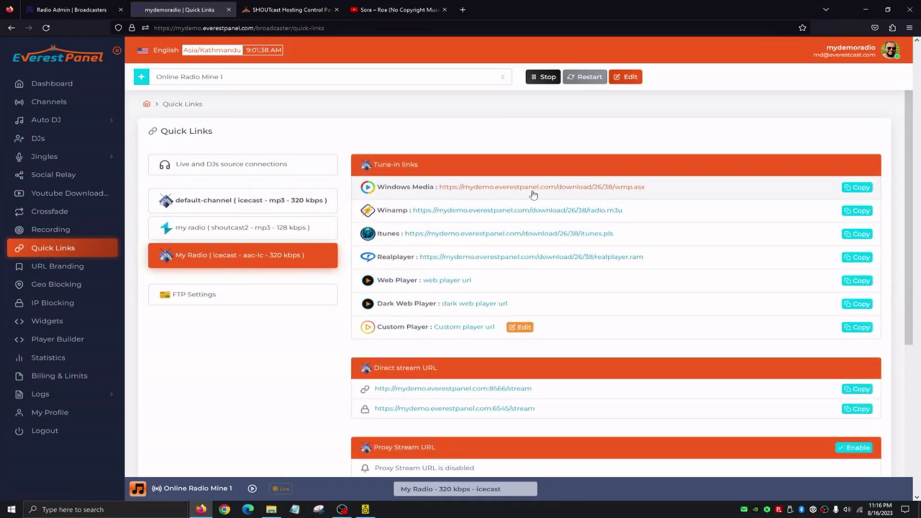
scroll(482, 222, "down", 1)
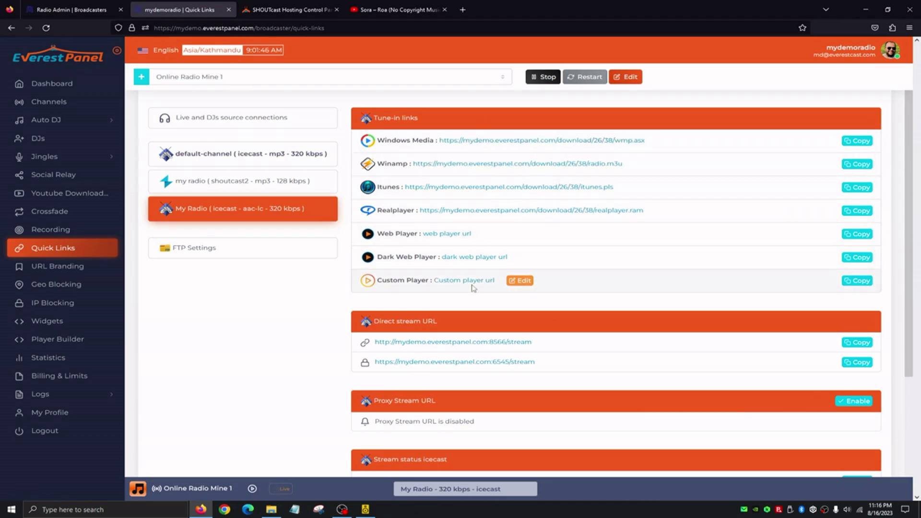
scroll(473, 269, "down", 2)
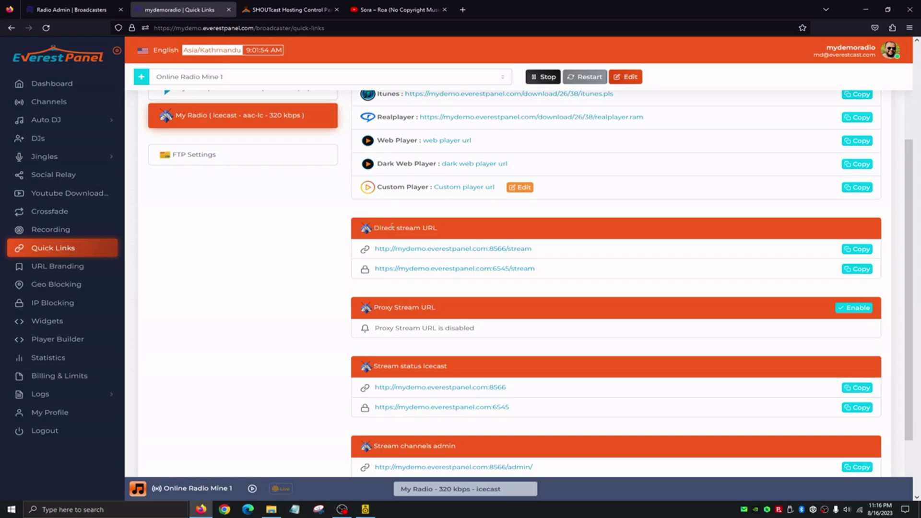
scroll(391, 228, "down", 2)
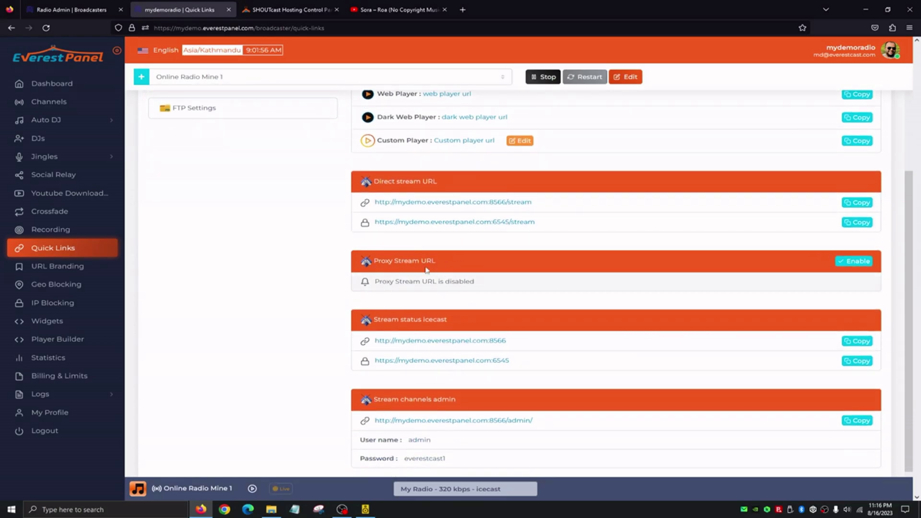
scroll(405, 317, "down", 1)
scroll(405, 325, "down", 1)
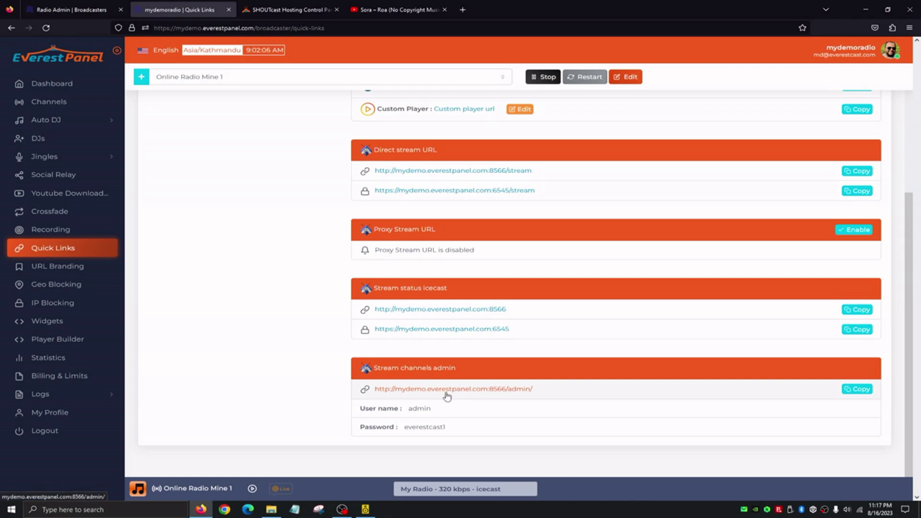
View the URL Branding page, and in Geo Blocking pick Argentina as a country without updating the settings
left_click(91, 268)
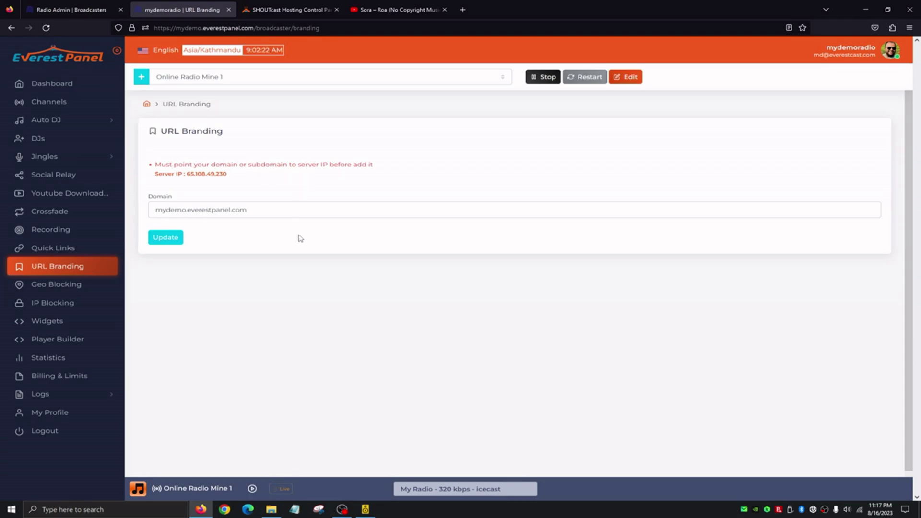
left_click(87, 290)
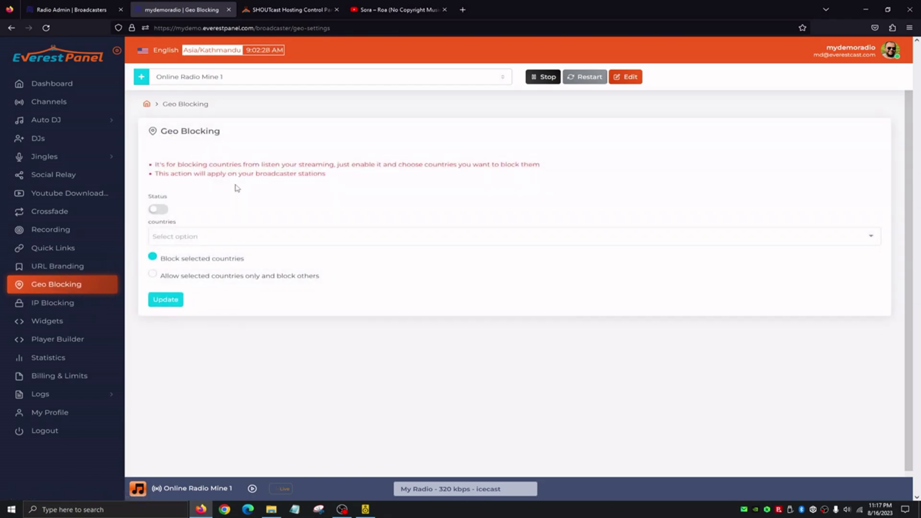
left_click(166, 238)
scroll(212, 303, "down", 1)
scroll(212, 301, "down", 1)
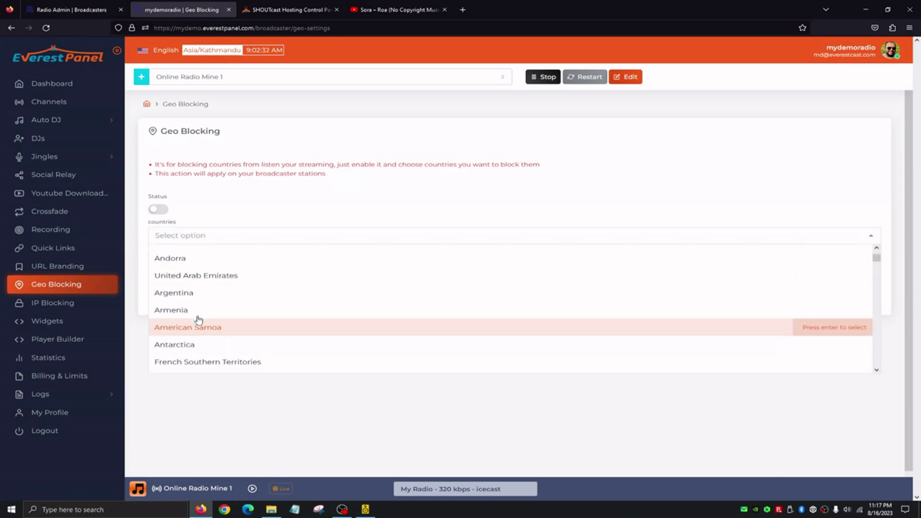
left_click(189, 294)
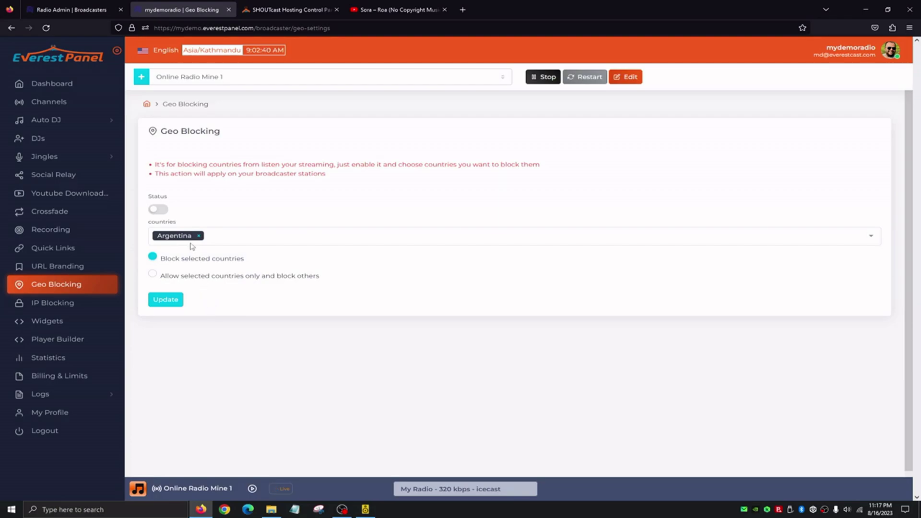
Open the IP Blocking settings and start adding a new IP entry without updating
left_click(63, 303)
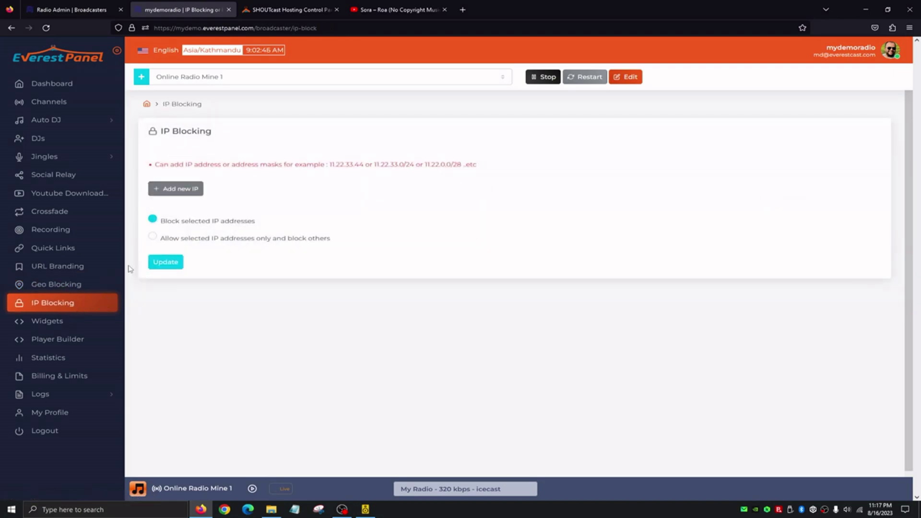
left_click(171, 192)
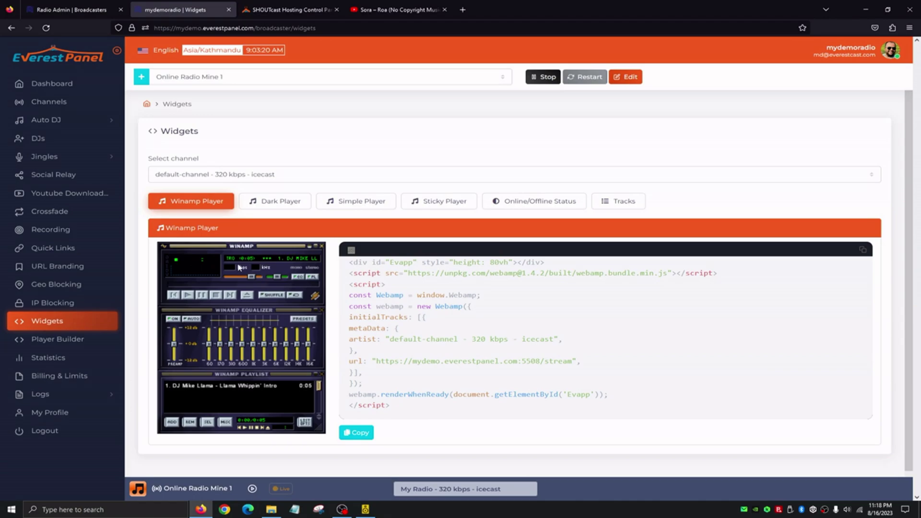
Examine the Dark Player, Simple Player, Sticky Player, Online/Offline Status and Tracks widgets for default-channel, returning to the Dark and Winamp players
left_click(291, 210)
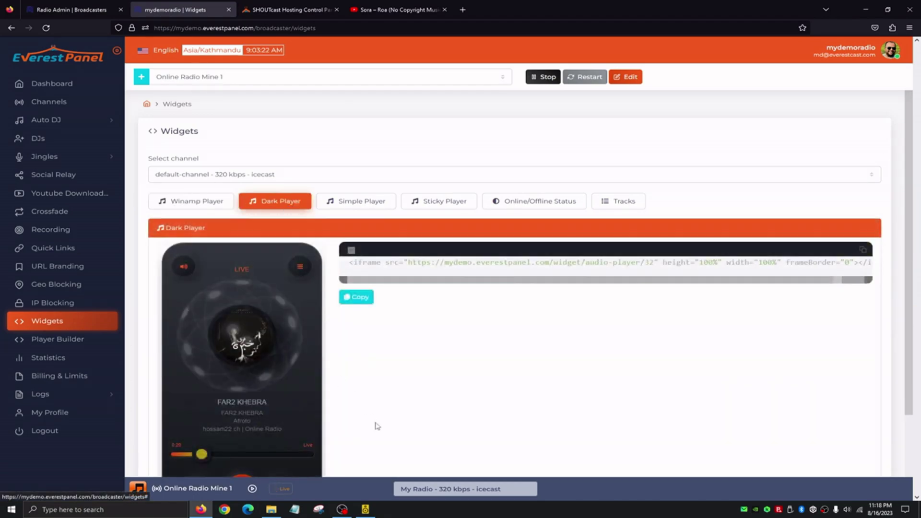
scroll(438, 304, "down", 1)
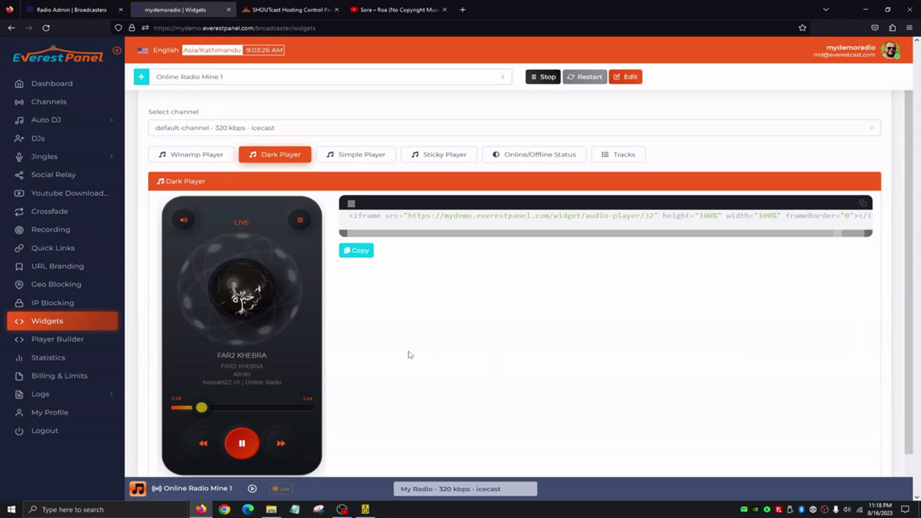
left_click(354, 156)
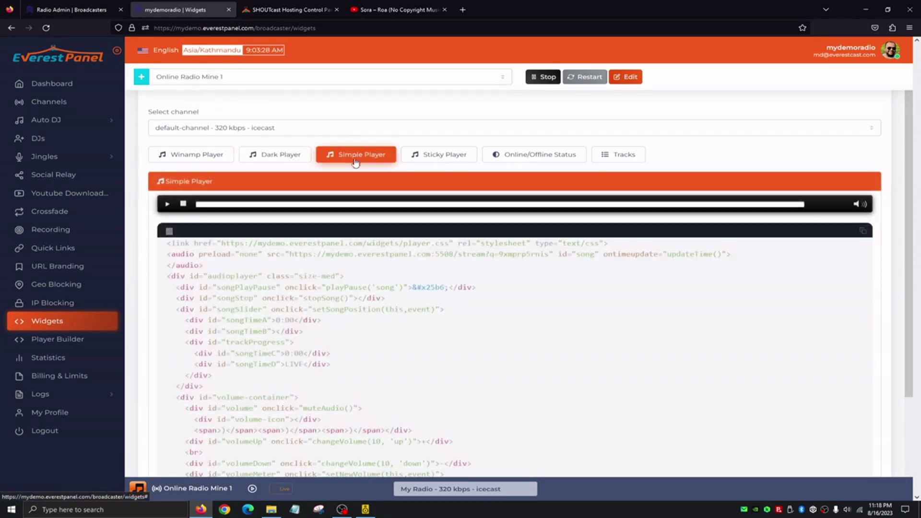
left_click(439, 158)
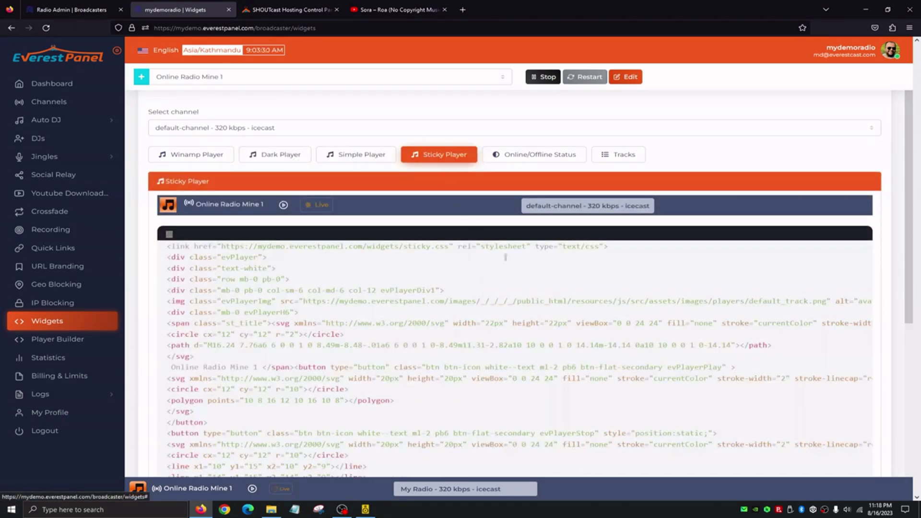
left_click(524, 155)
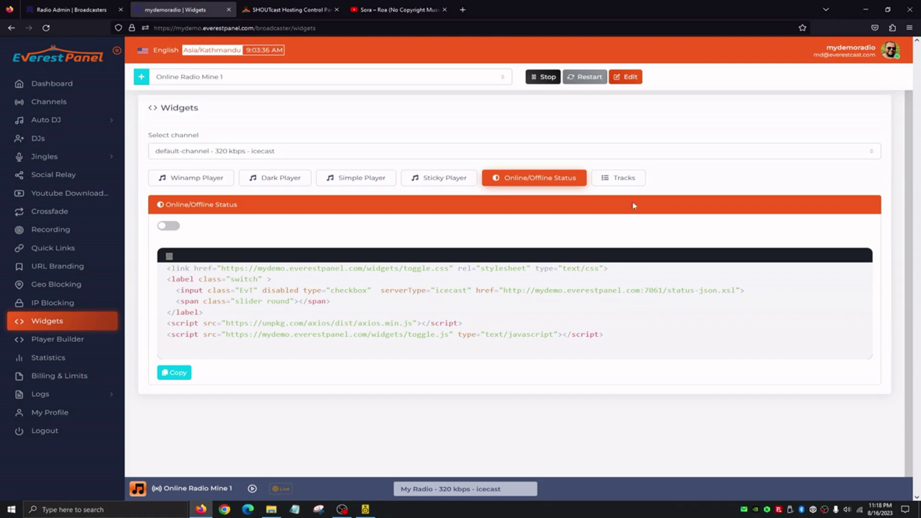
left_click(626, 183)
scroll(413, 343, "down", 3)
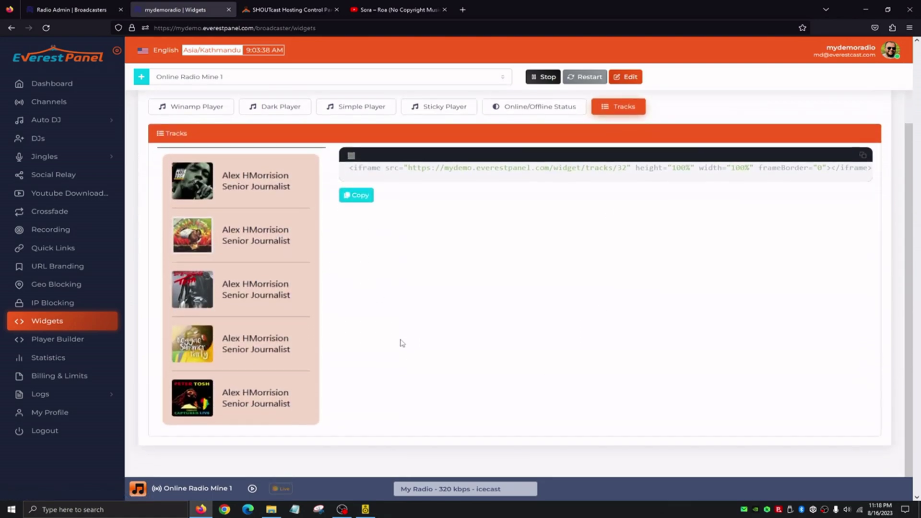
scroll(403, 343, "up", 2)
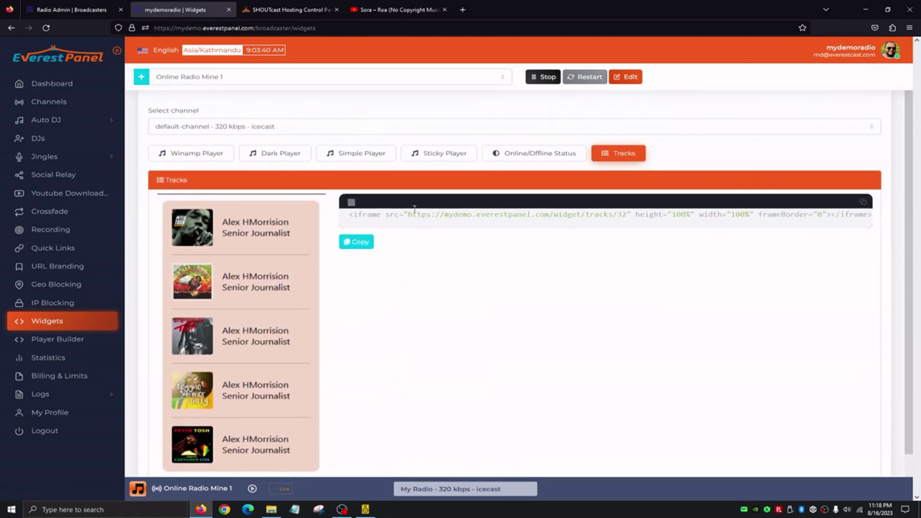
left_click(276, 153)
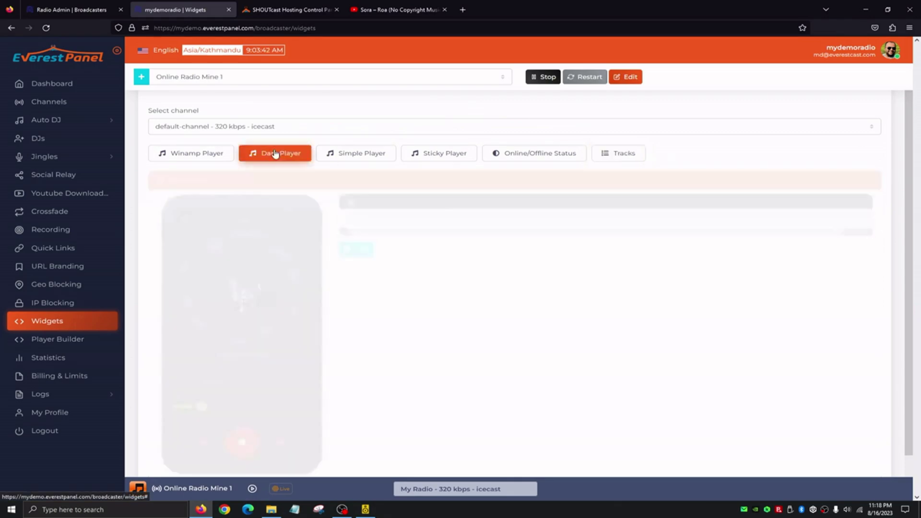
left_click(199, 158)
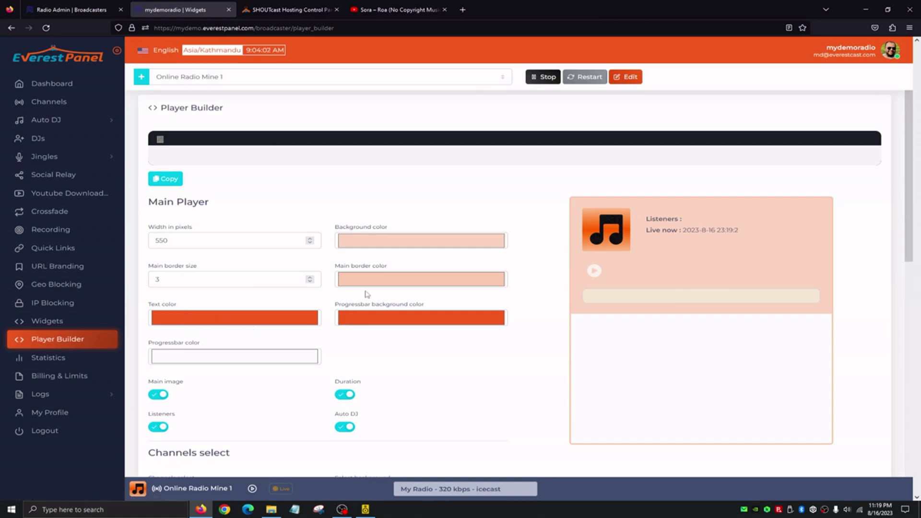
Examine the Player Builder's Main Player, Channels select and Tracks List options
scroll(337, 321, "down", 2)
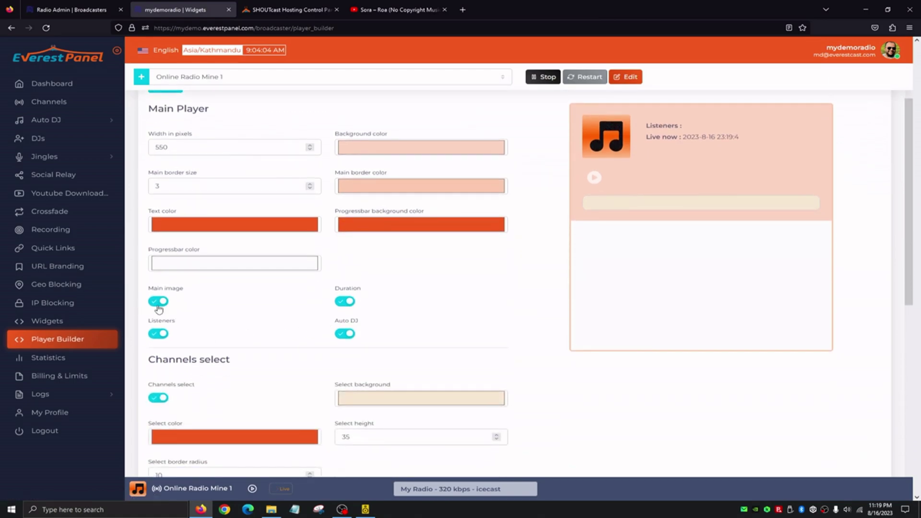
scroll(259, 334, "down", 7)
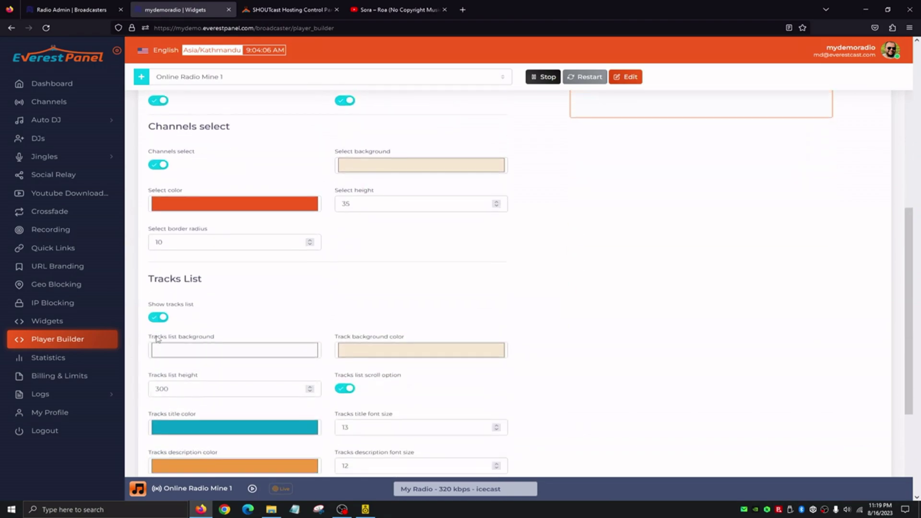
scroll(259, 327, "down", 2)
scroll(277, 379, "up", 12)
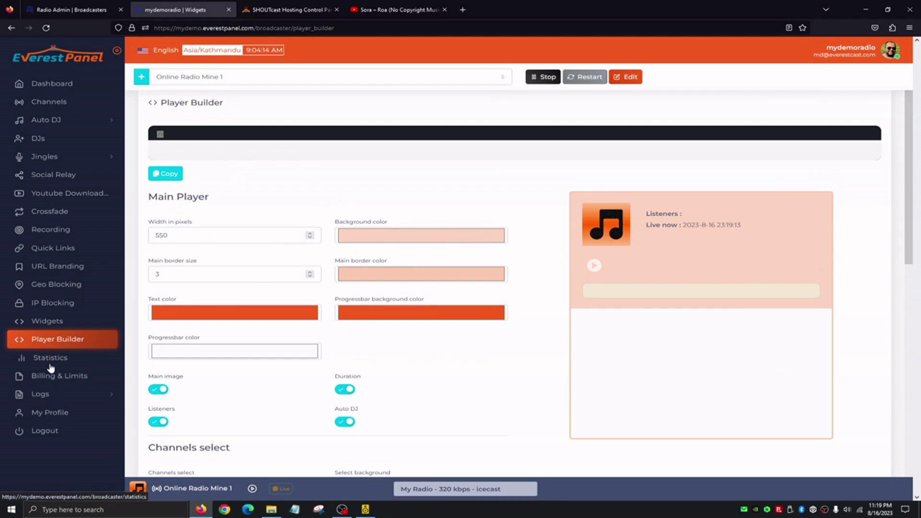
Open Statistics and examine the main, session length, listener, country, agent and track reports and the reporting period options
left_click(72, 358)
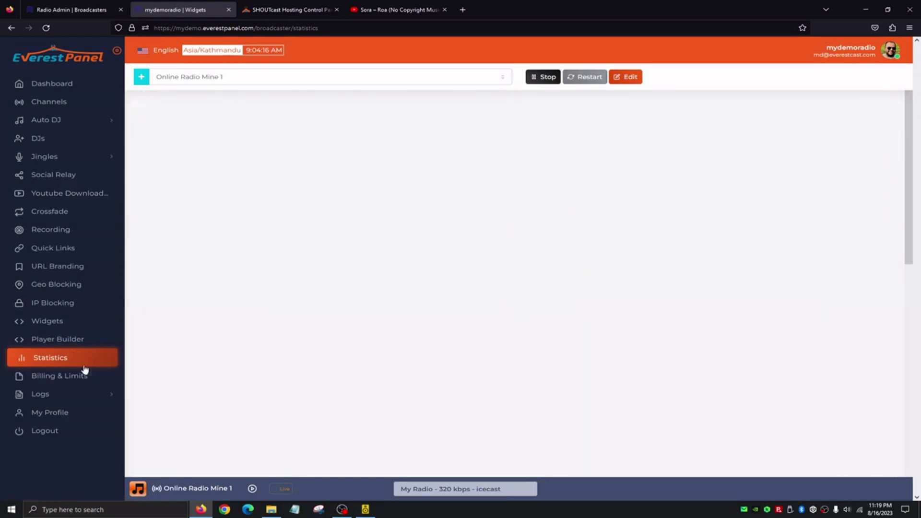
scroll(294, 368, "down", 3)
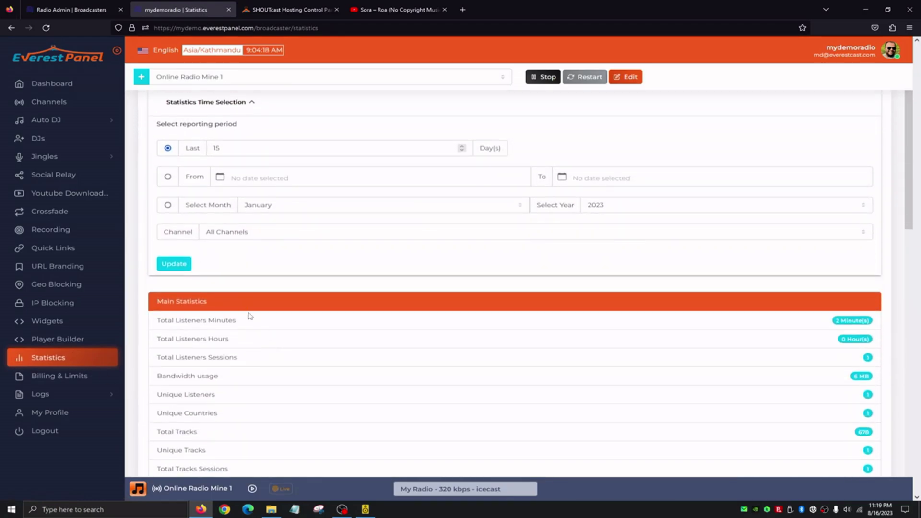
scroll(258, 317, "down", 5)
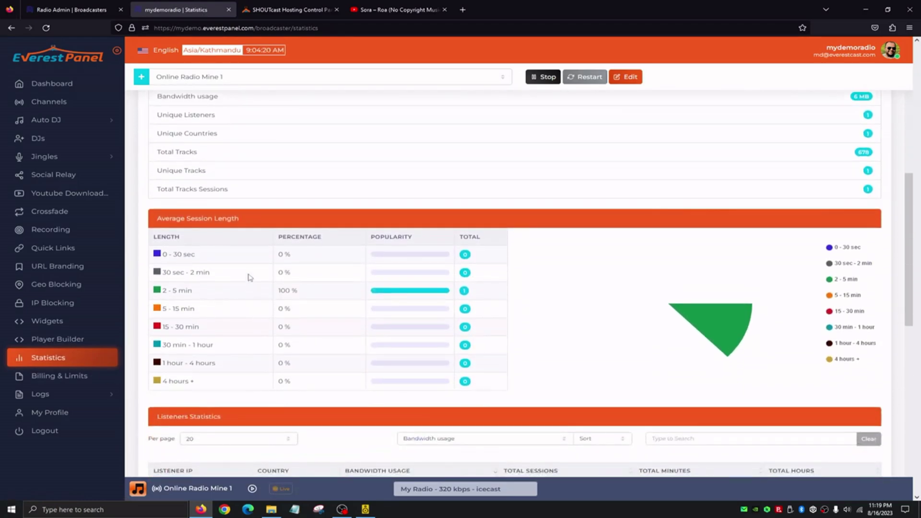
scroll(248, 274, "down", 2)
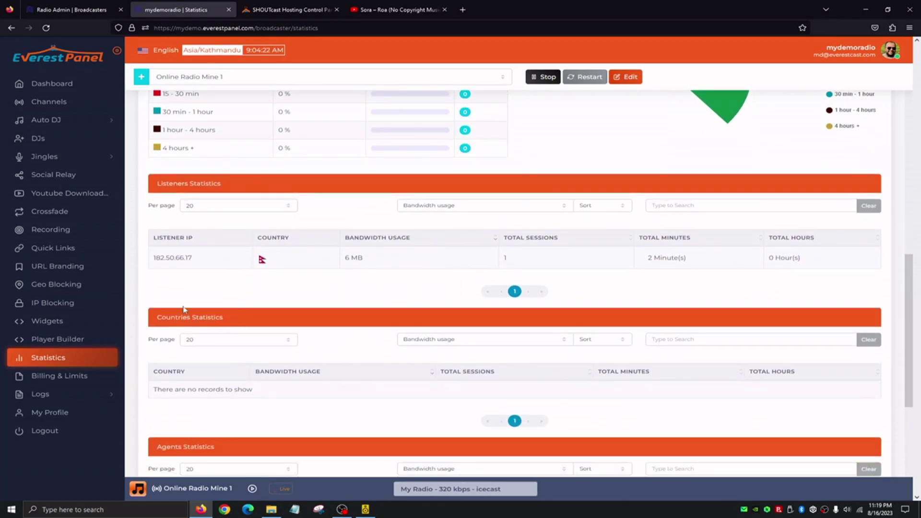
scroll(254, 270, "down", 4)
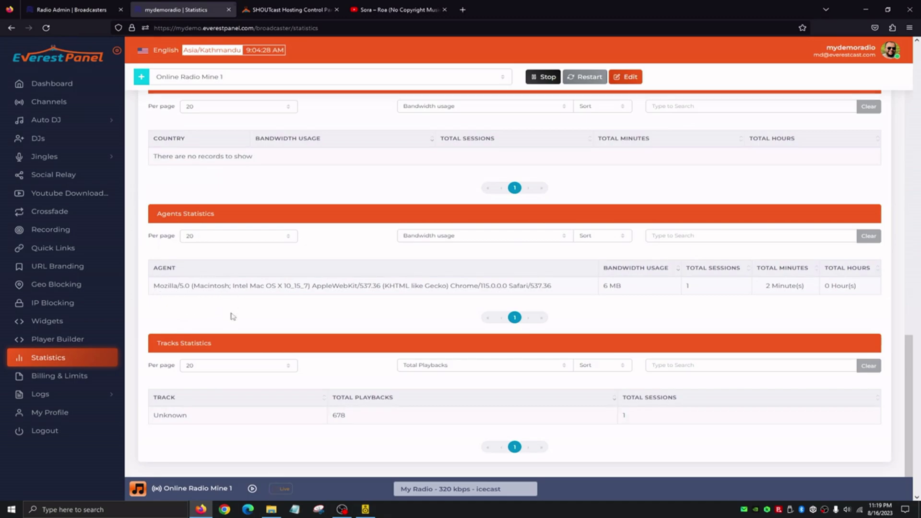
scroll(222, 362, "up", 6)
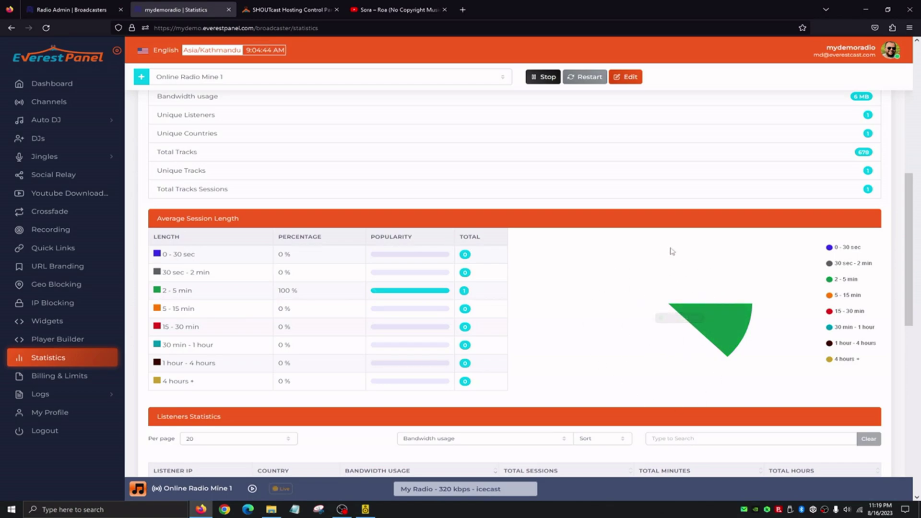
scroll(672, 288, "up", 3)
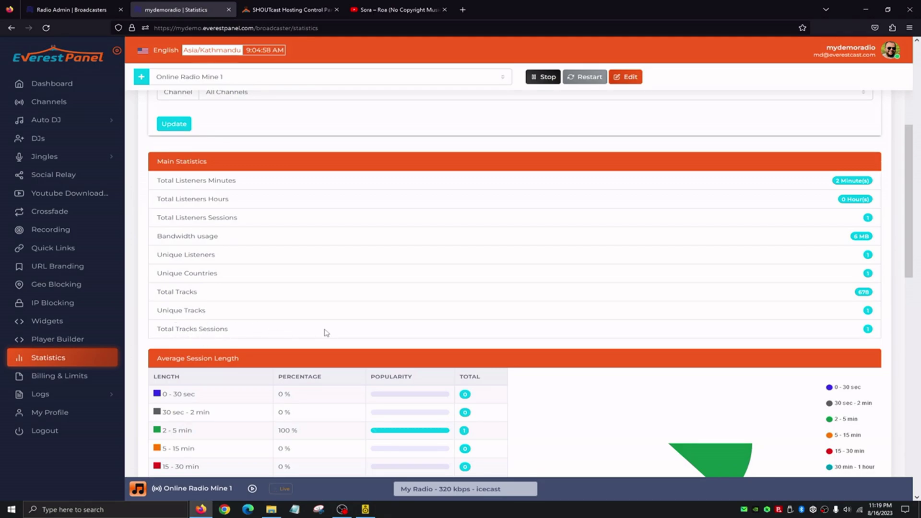
scroll(326, 333, "up", 5)
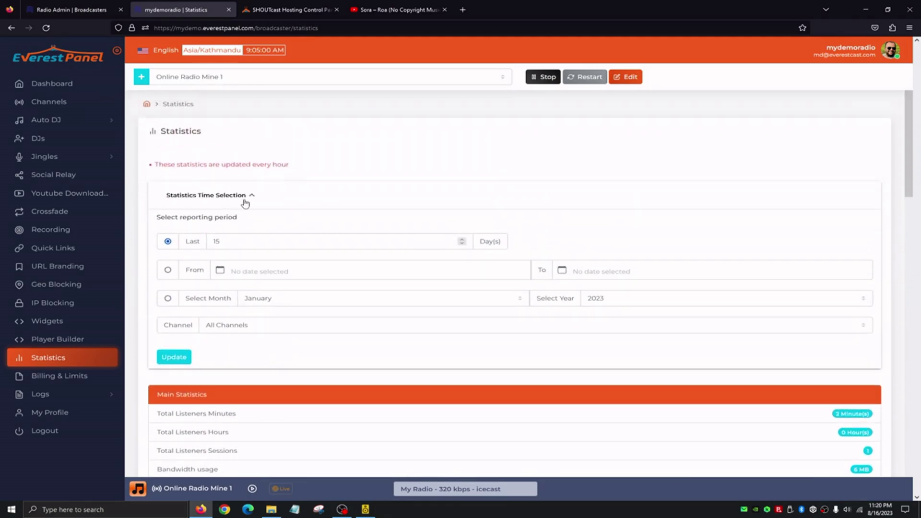
Choose the month-based reporting period for January 2023 and the My Radio channel in the statistics time selection without updating
left_click(247, 202)
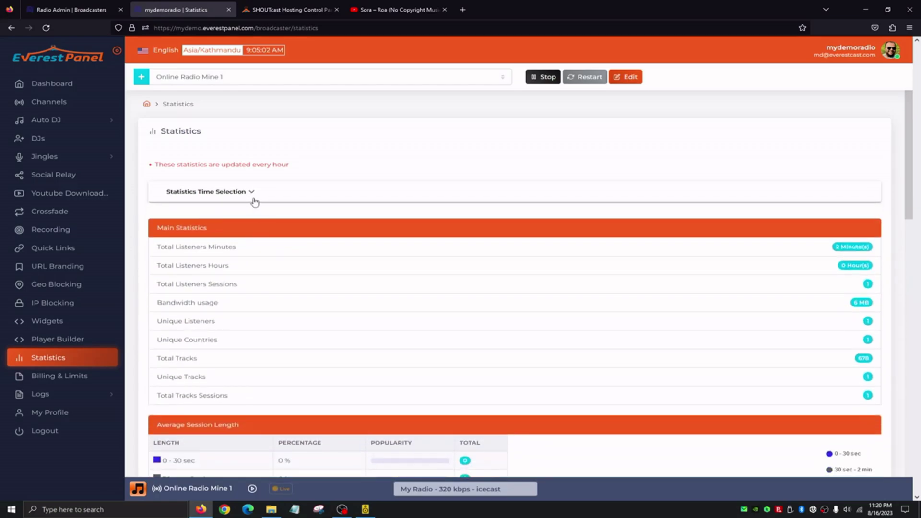
left_click(254, 201)
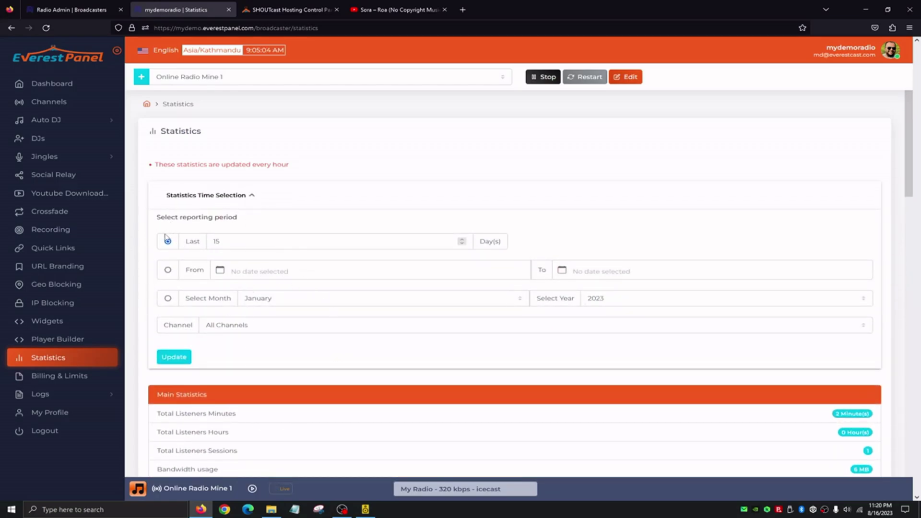
left_click(169, 271)
left_click(169, 299)
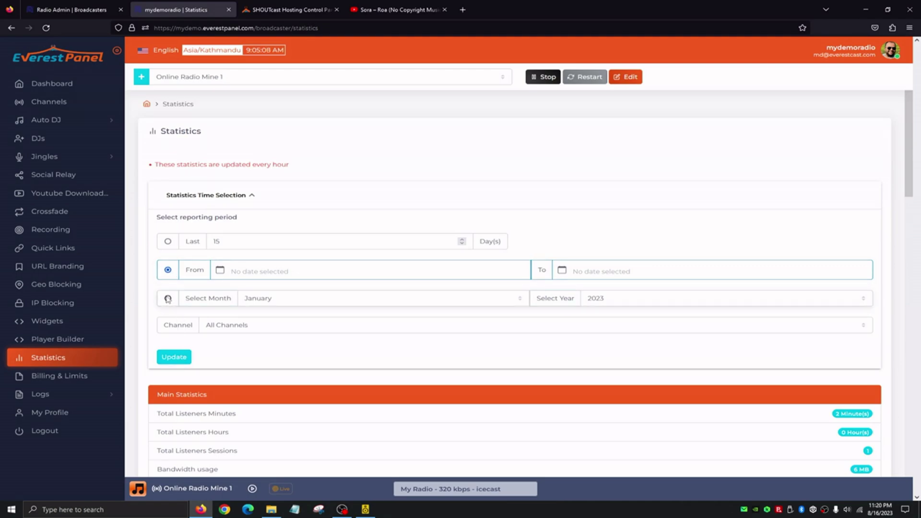
left_click(237, 326)
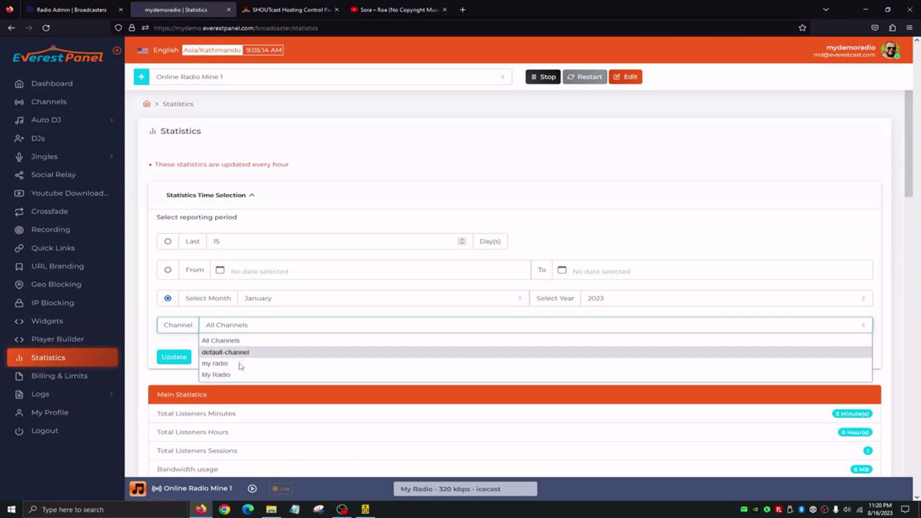
left_click(222, 375)
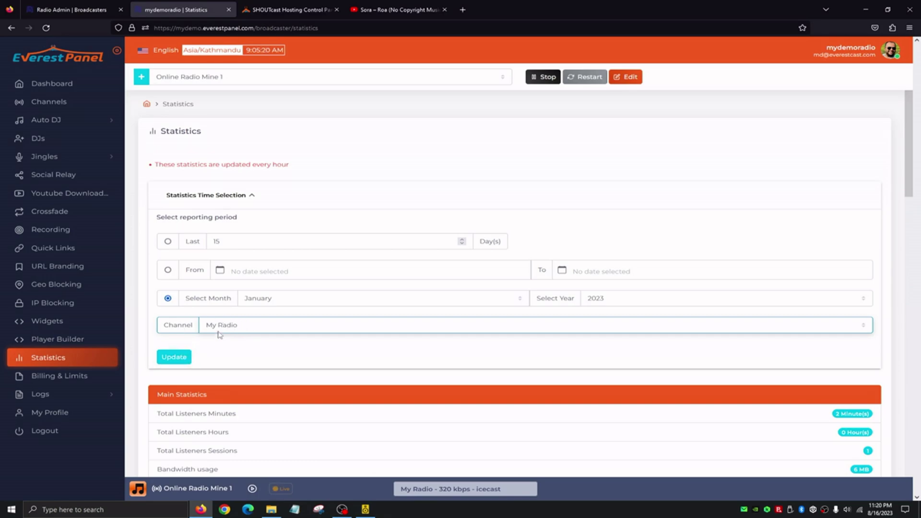
Examine the Billing & Limits page, the Logs entries, and the account settings and password reset form in My Profile
left_click(67, 382)
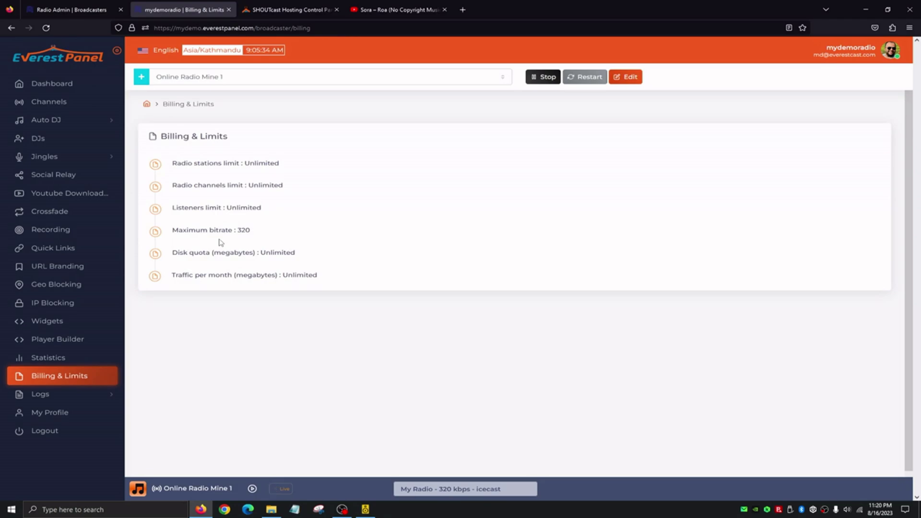
left_click(88, 398)
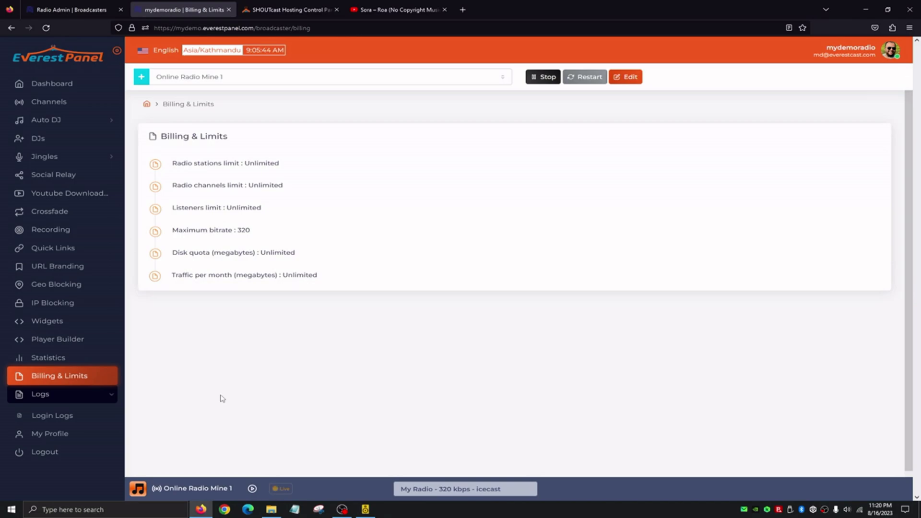
left_click(60, 436)
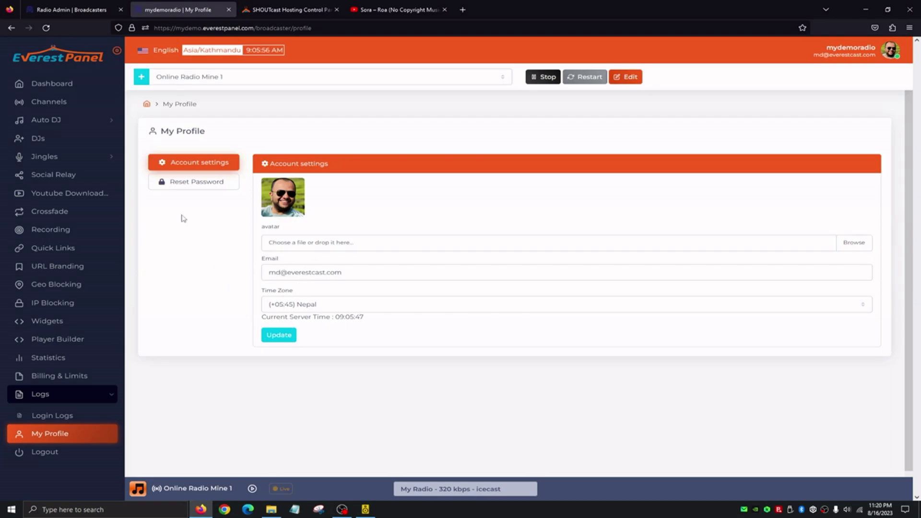
left_click(178, 187)
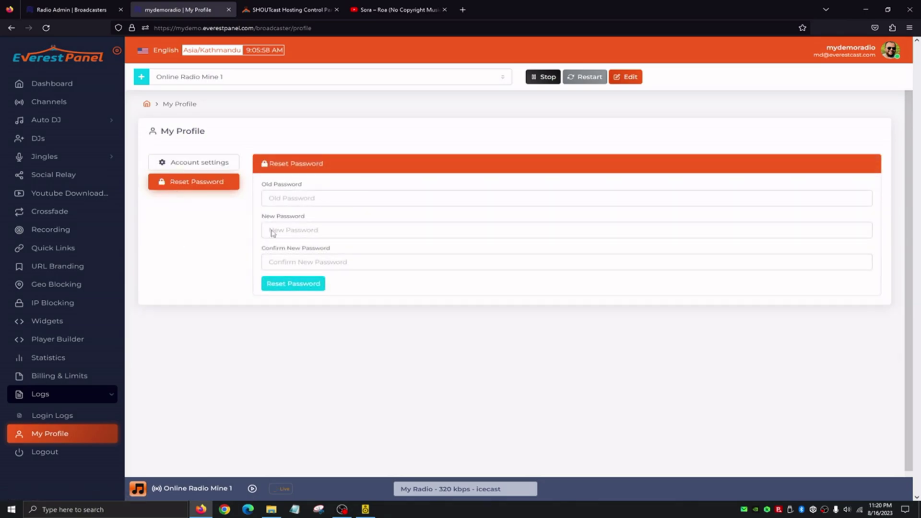
Return to the Dashboard to view its usage and listener overview, and switch to the open Everest Panel website
left_click(68, 85)
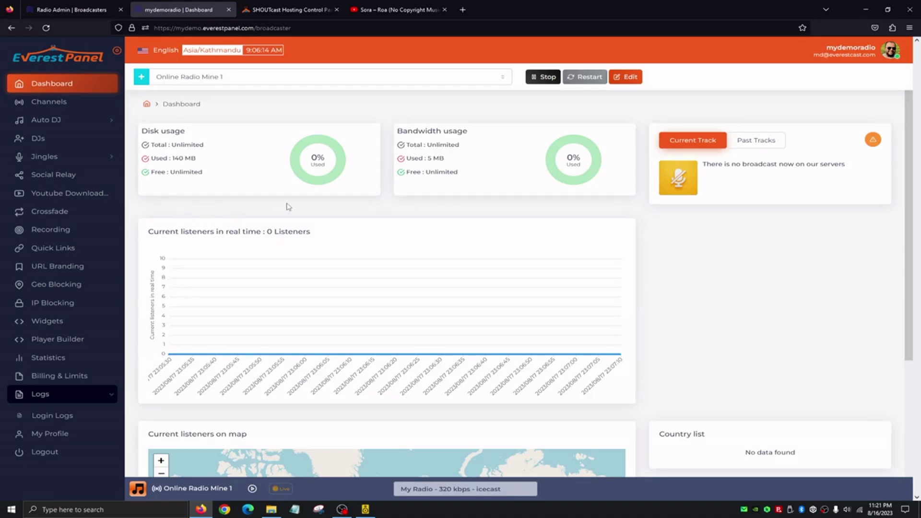
key("ctrl+Tab")
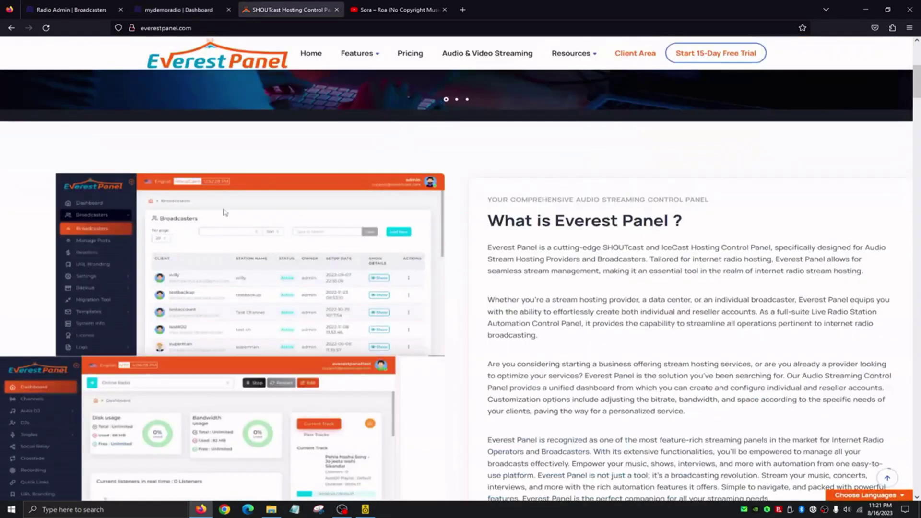